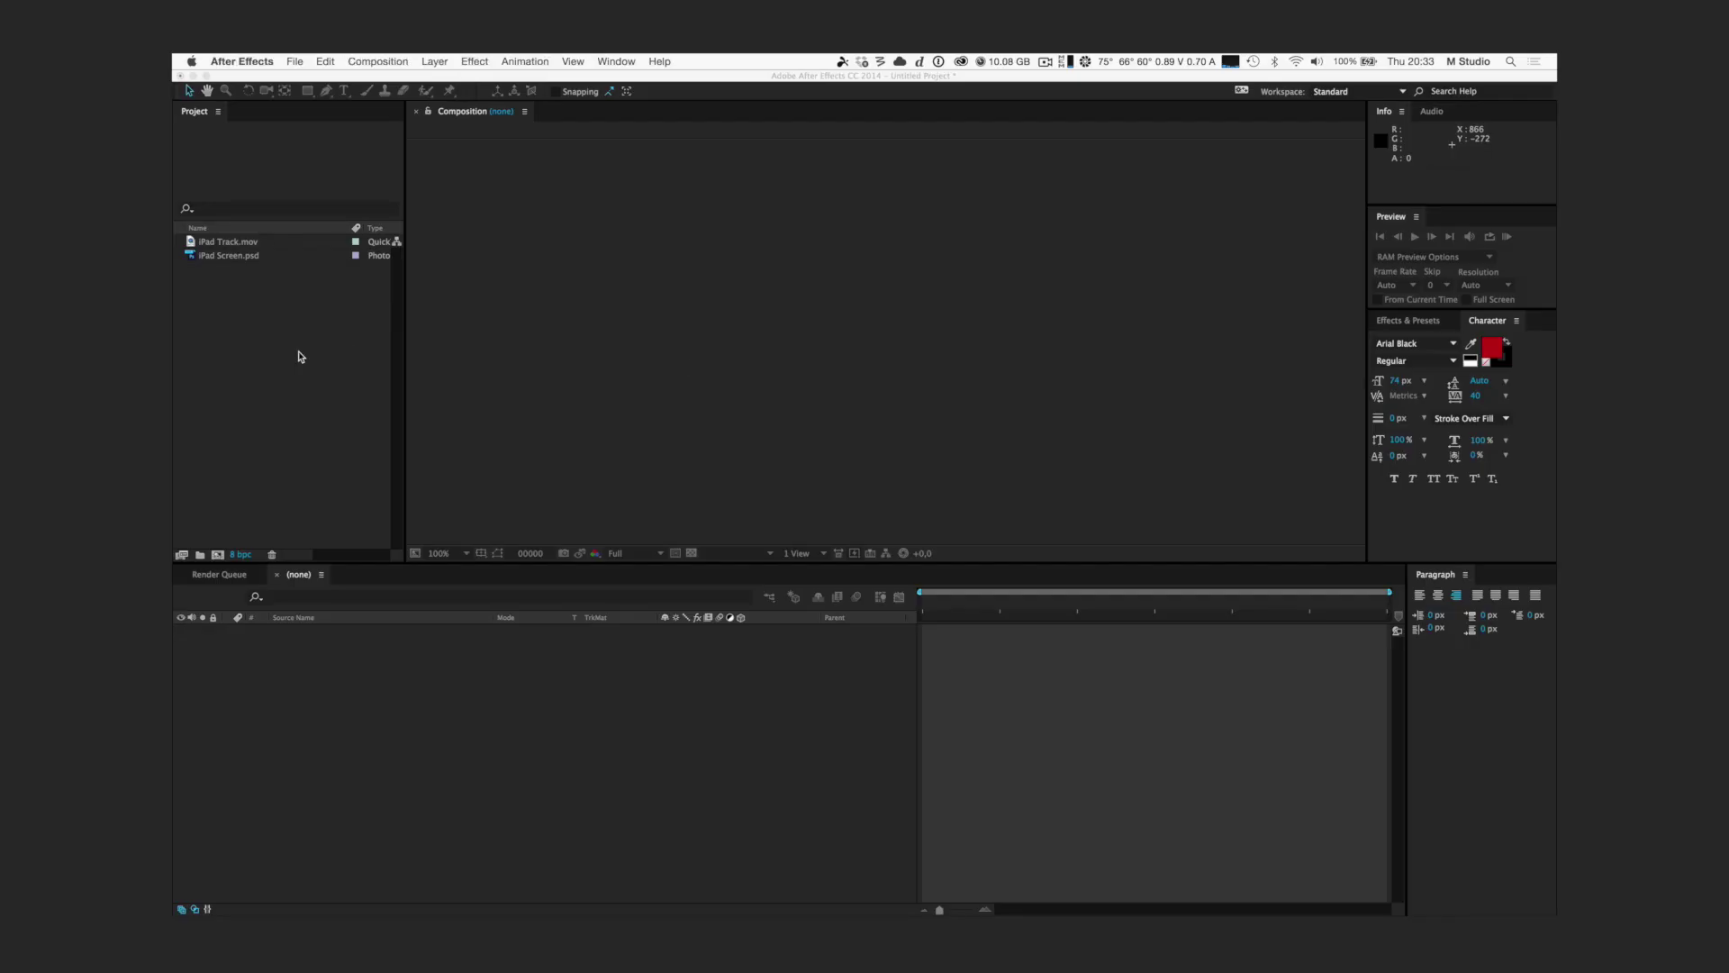
- Create a composition from iPad Track.mov and send its layer to mocha AE as a new 25 fps tracking project
click(238, 243)
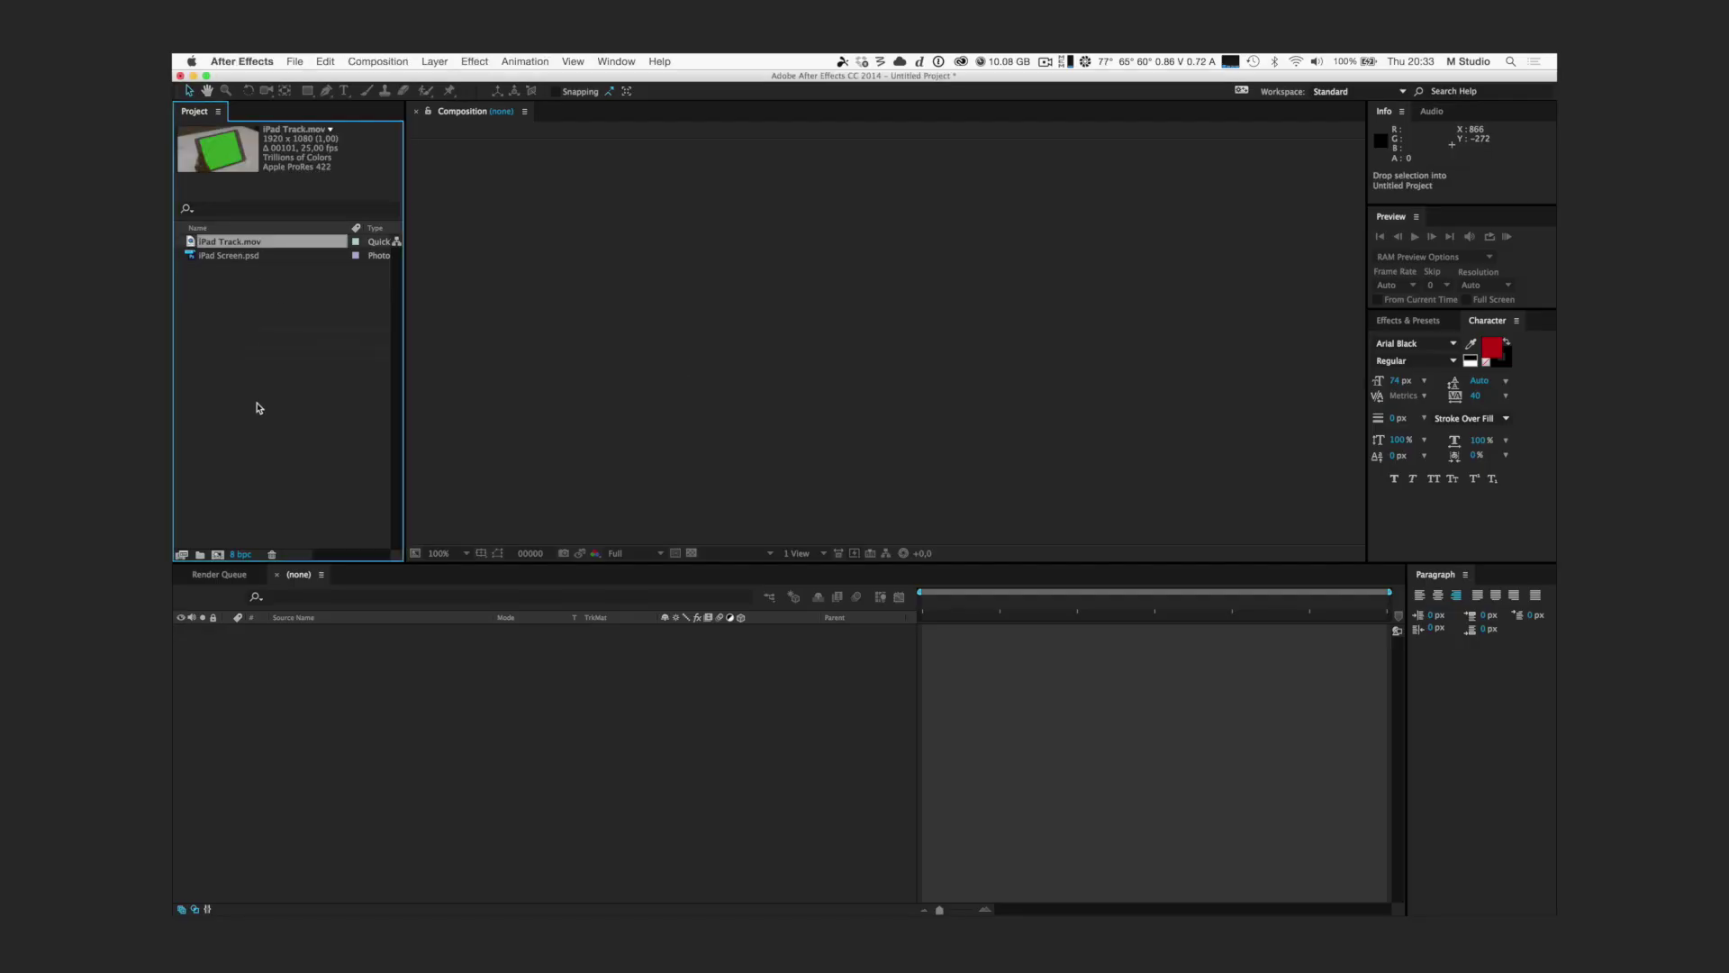
click(217, 553)
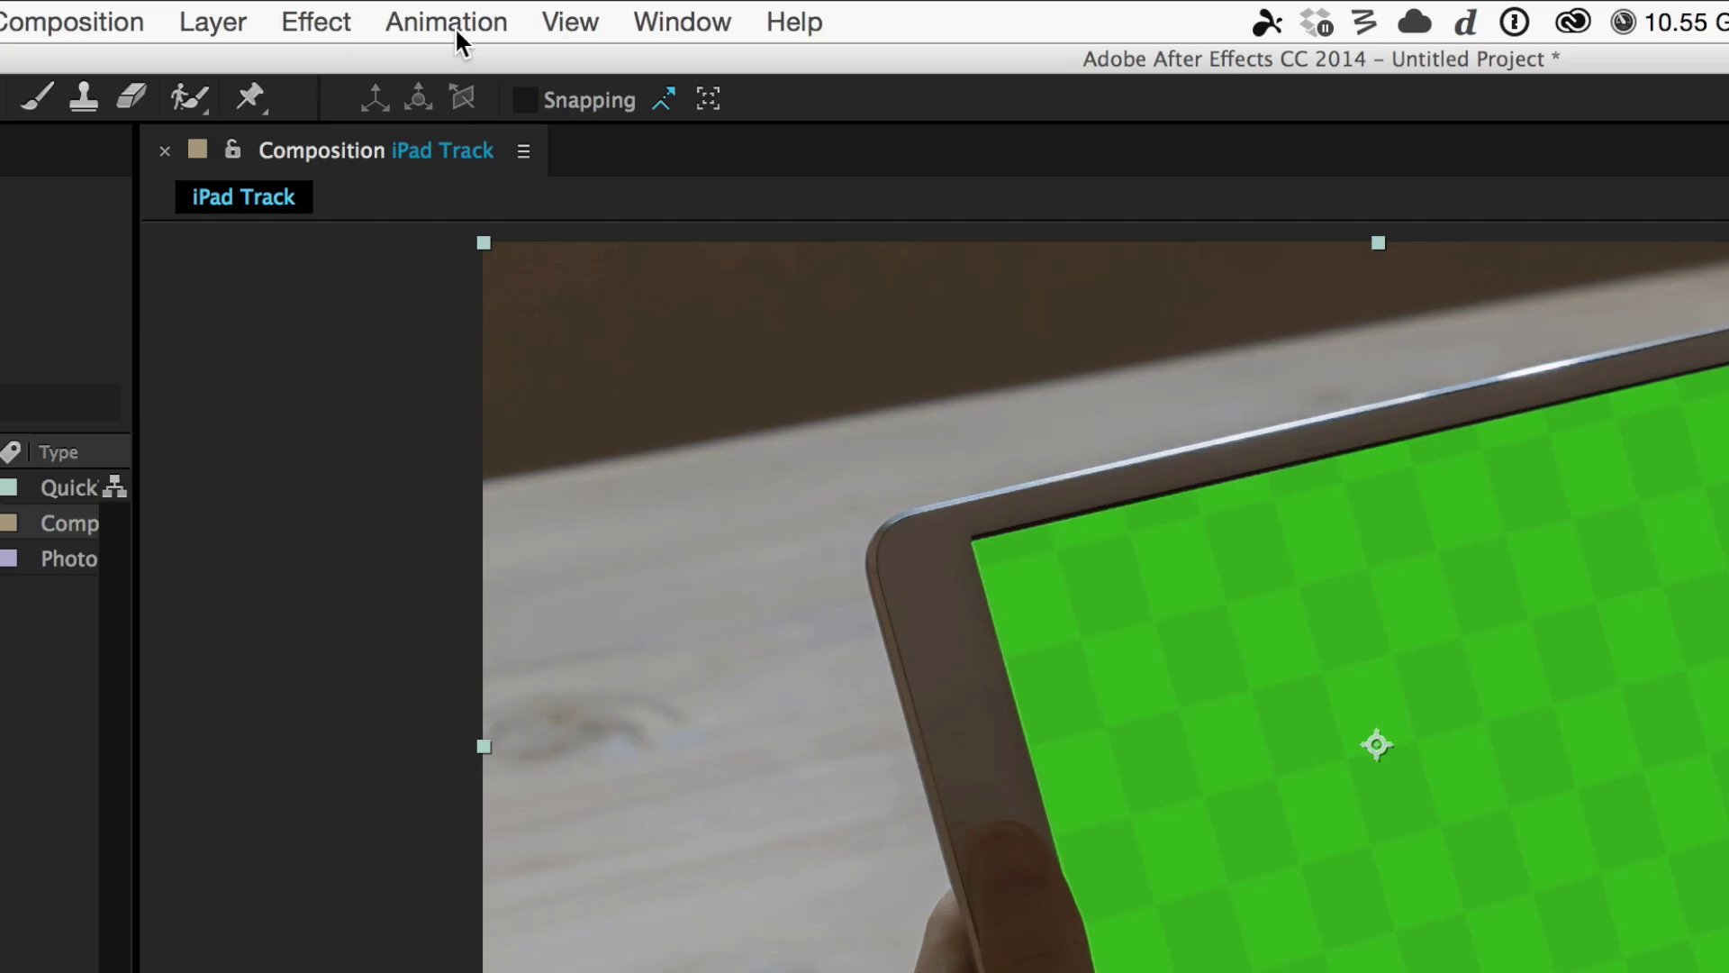
click(456, 25)
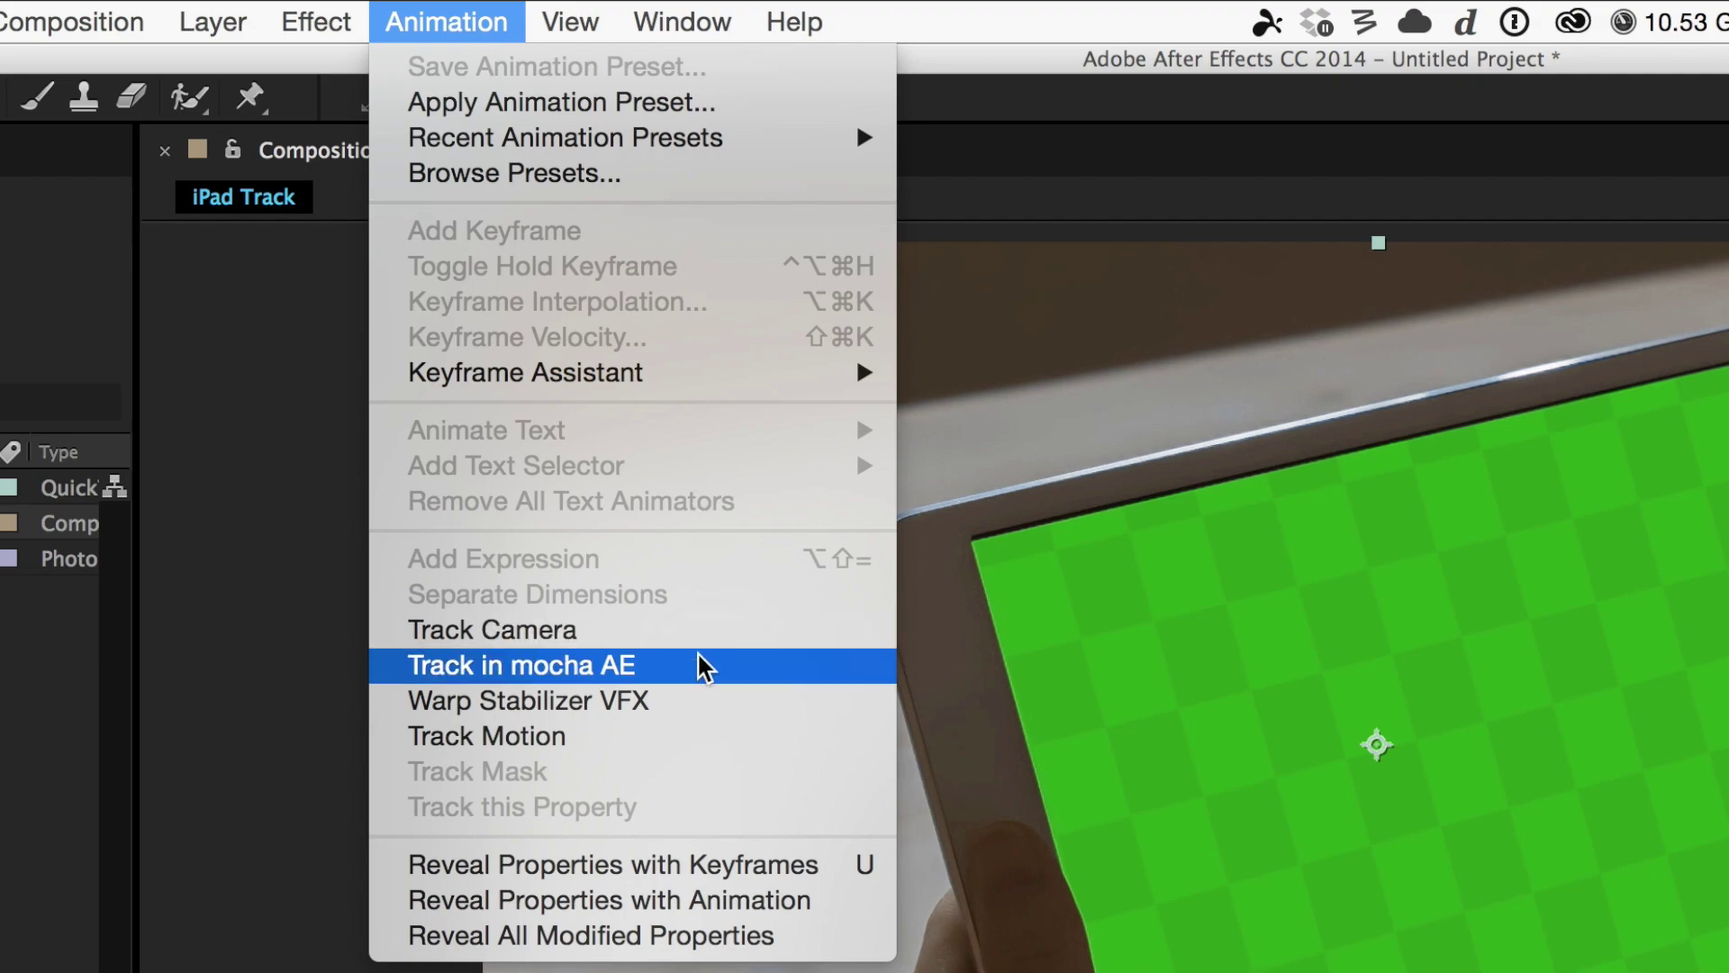
click(703, 667)
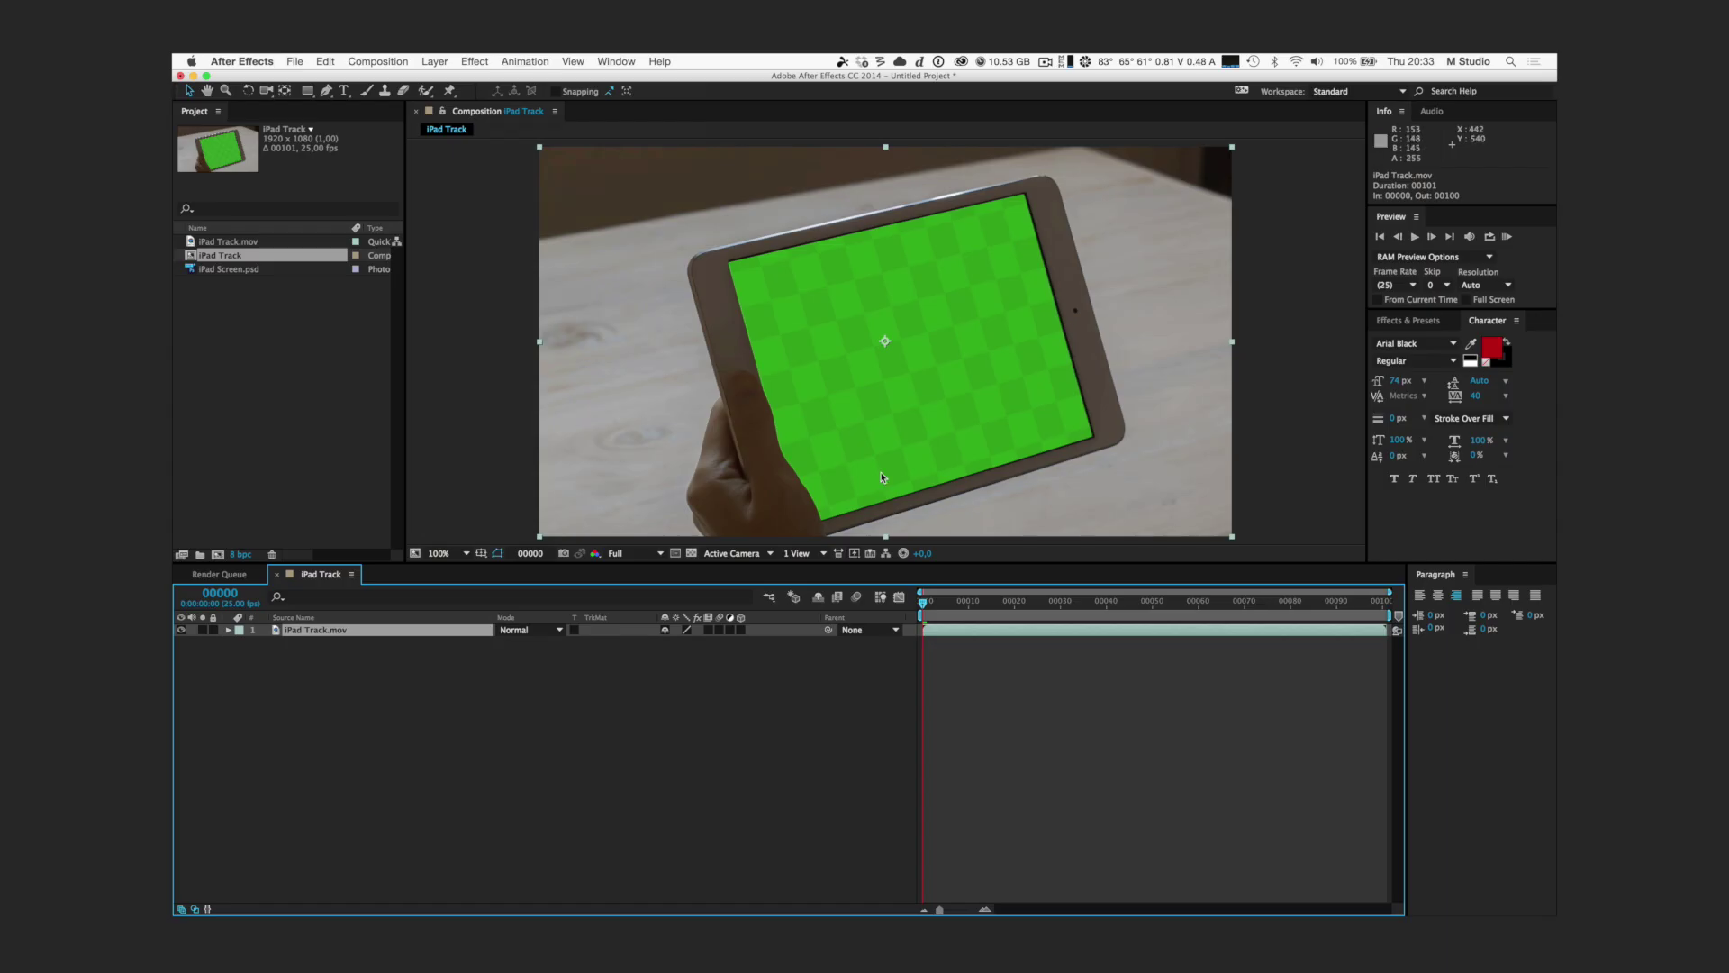
mouse_move(1351, 905)
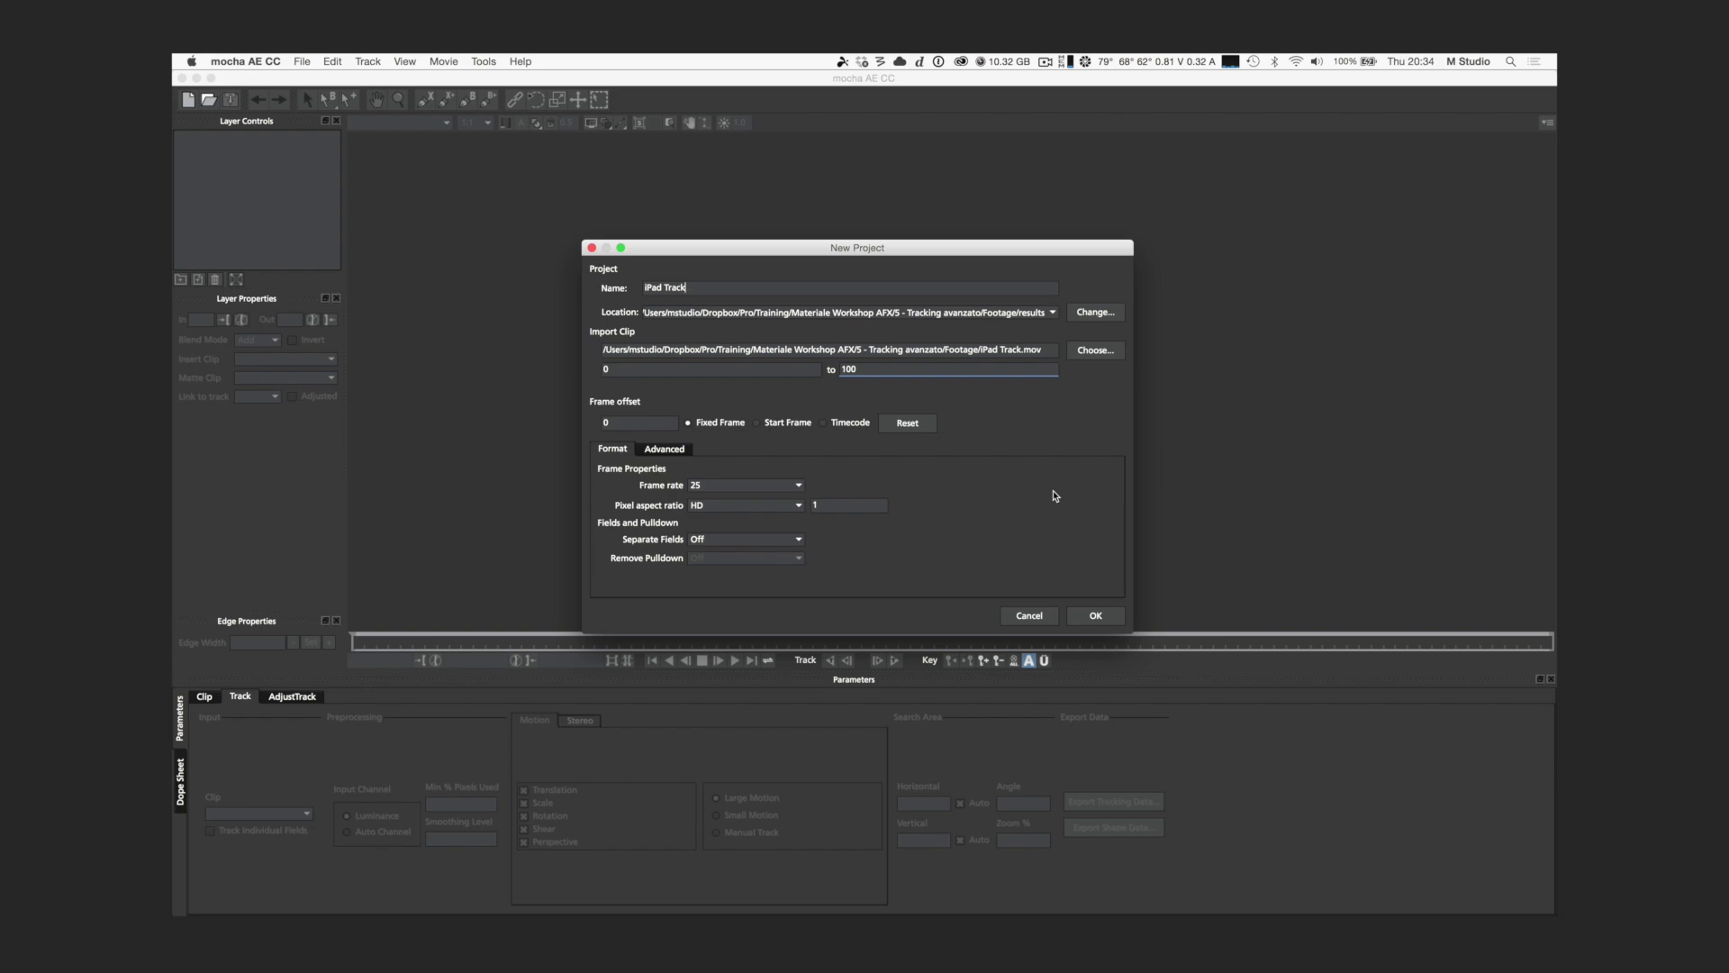
click(1096, 616)
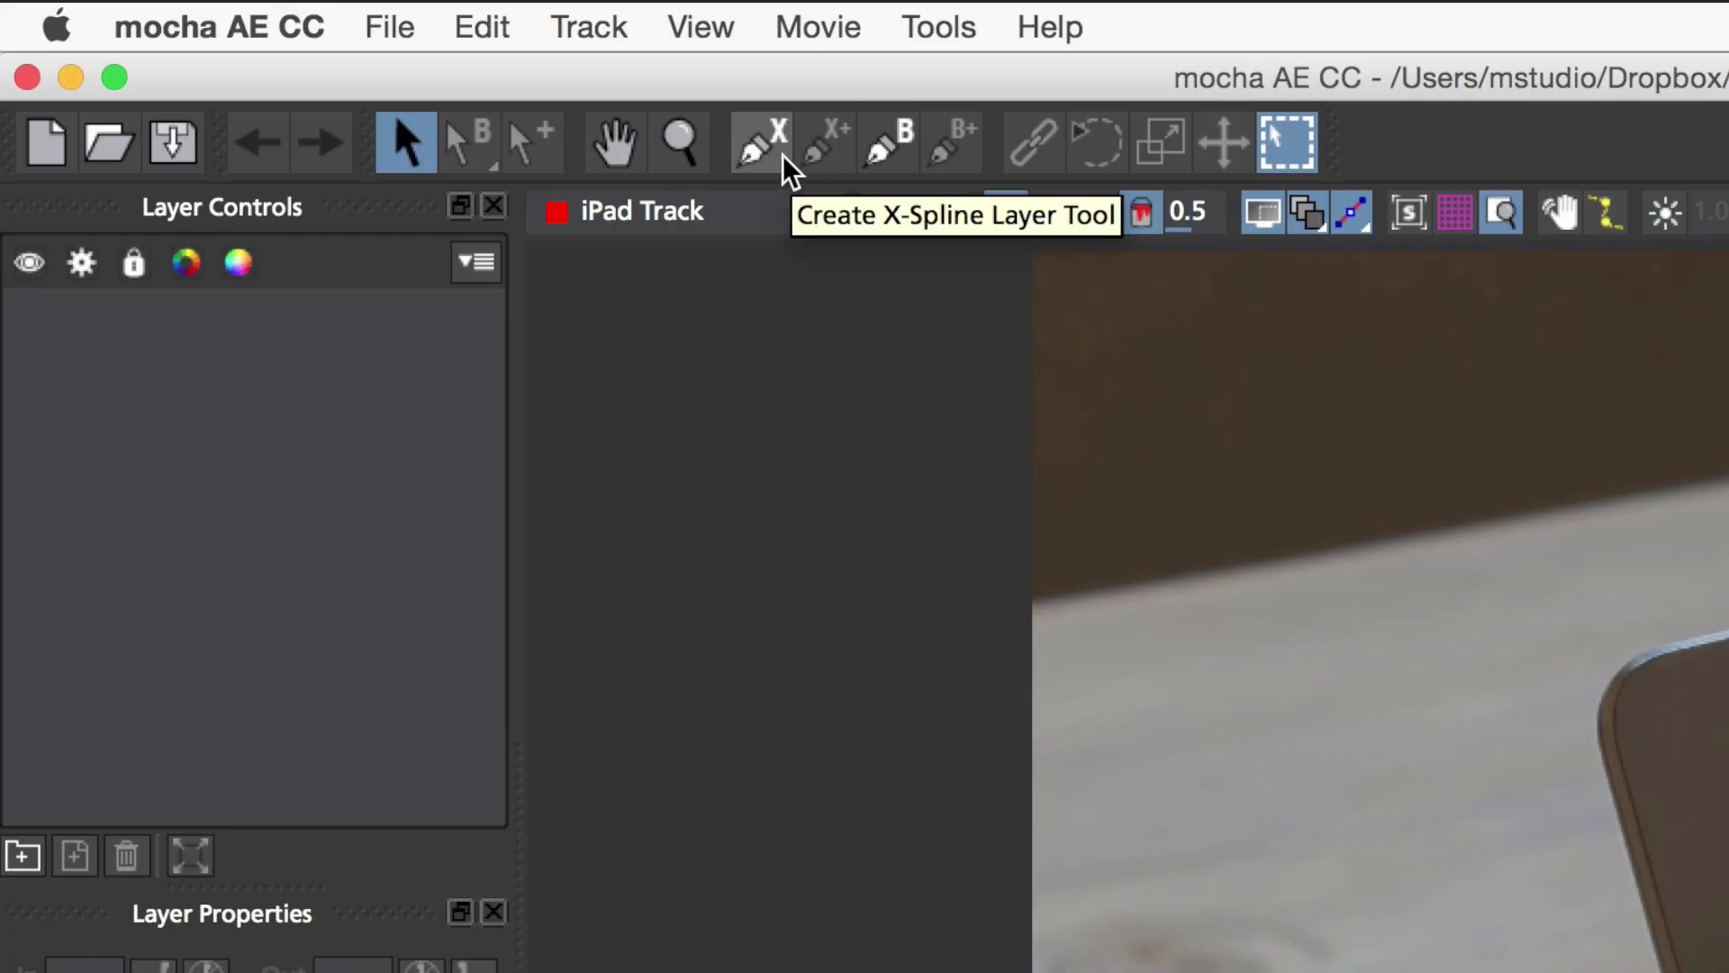
- Draw a closed X-spline around the iPad screen, routing its edge inside the fingers that cover the lower corner
click(782, 154)
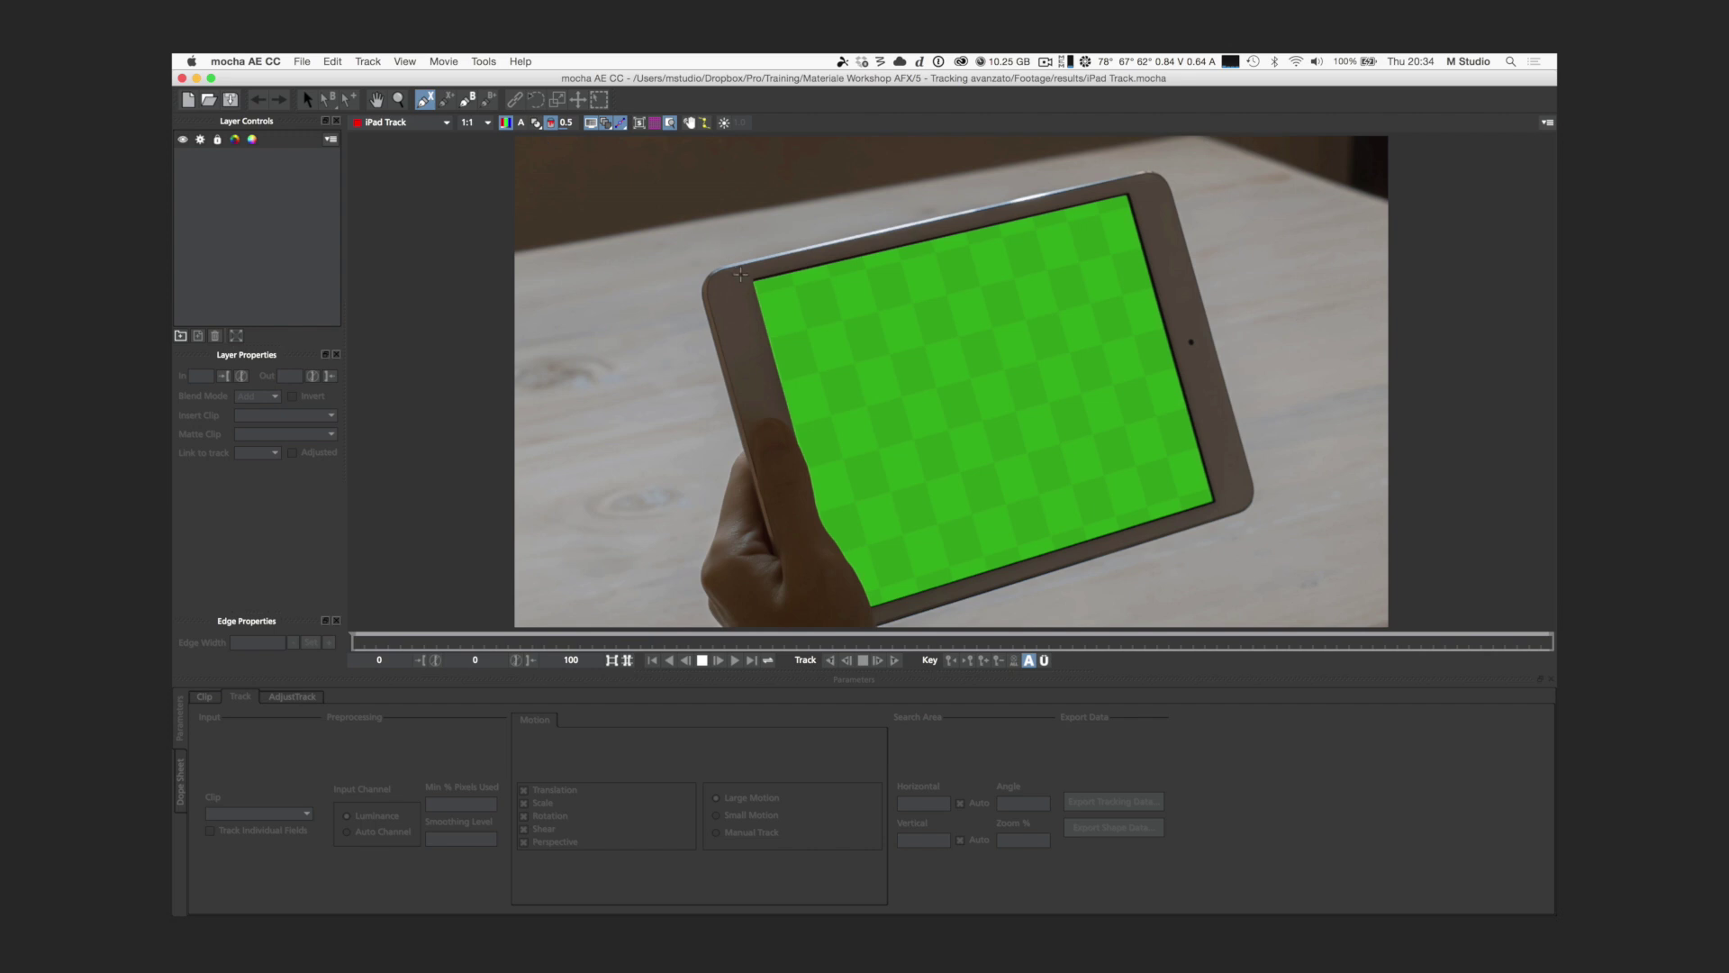
click(741, 273)
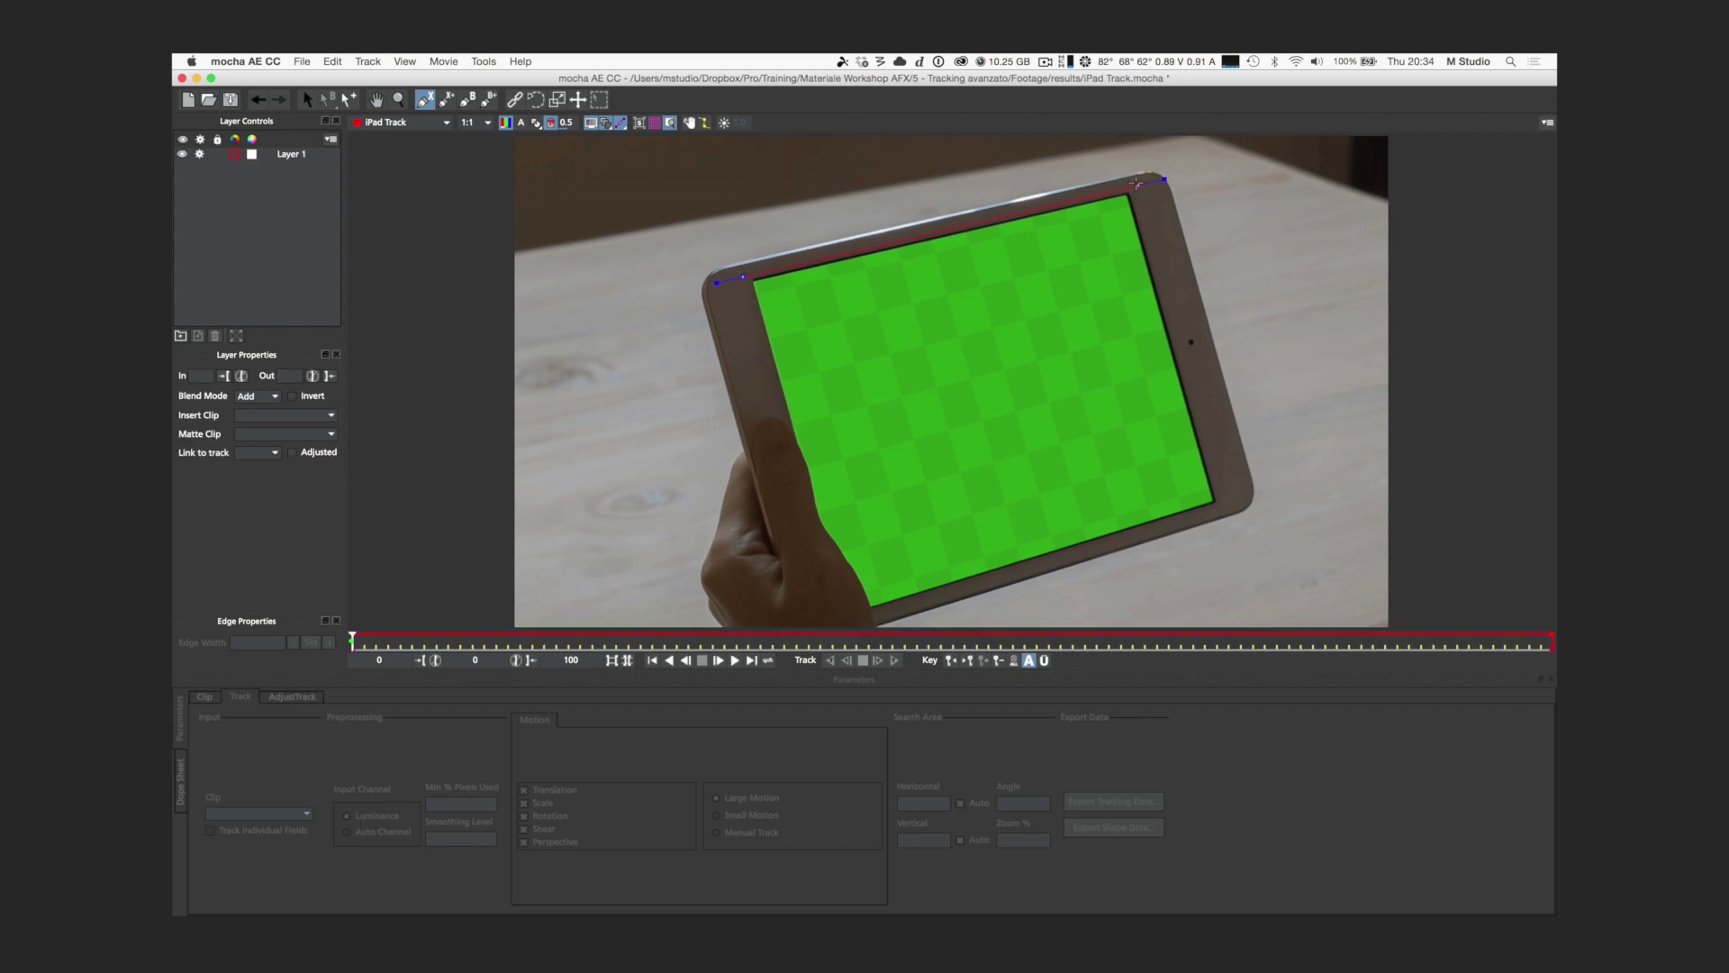
click(1231, 504)
click(881, 613)
click(844, 515)
click(796, 416)
right_click(746, 352)
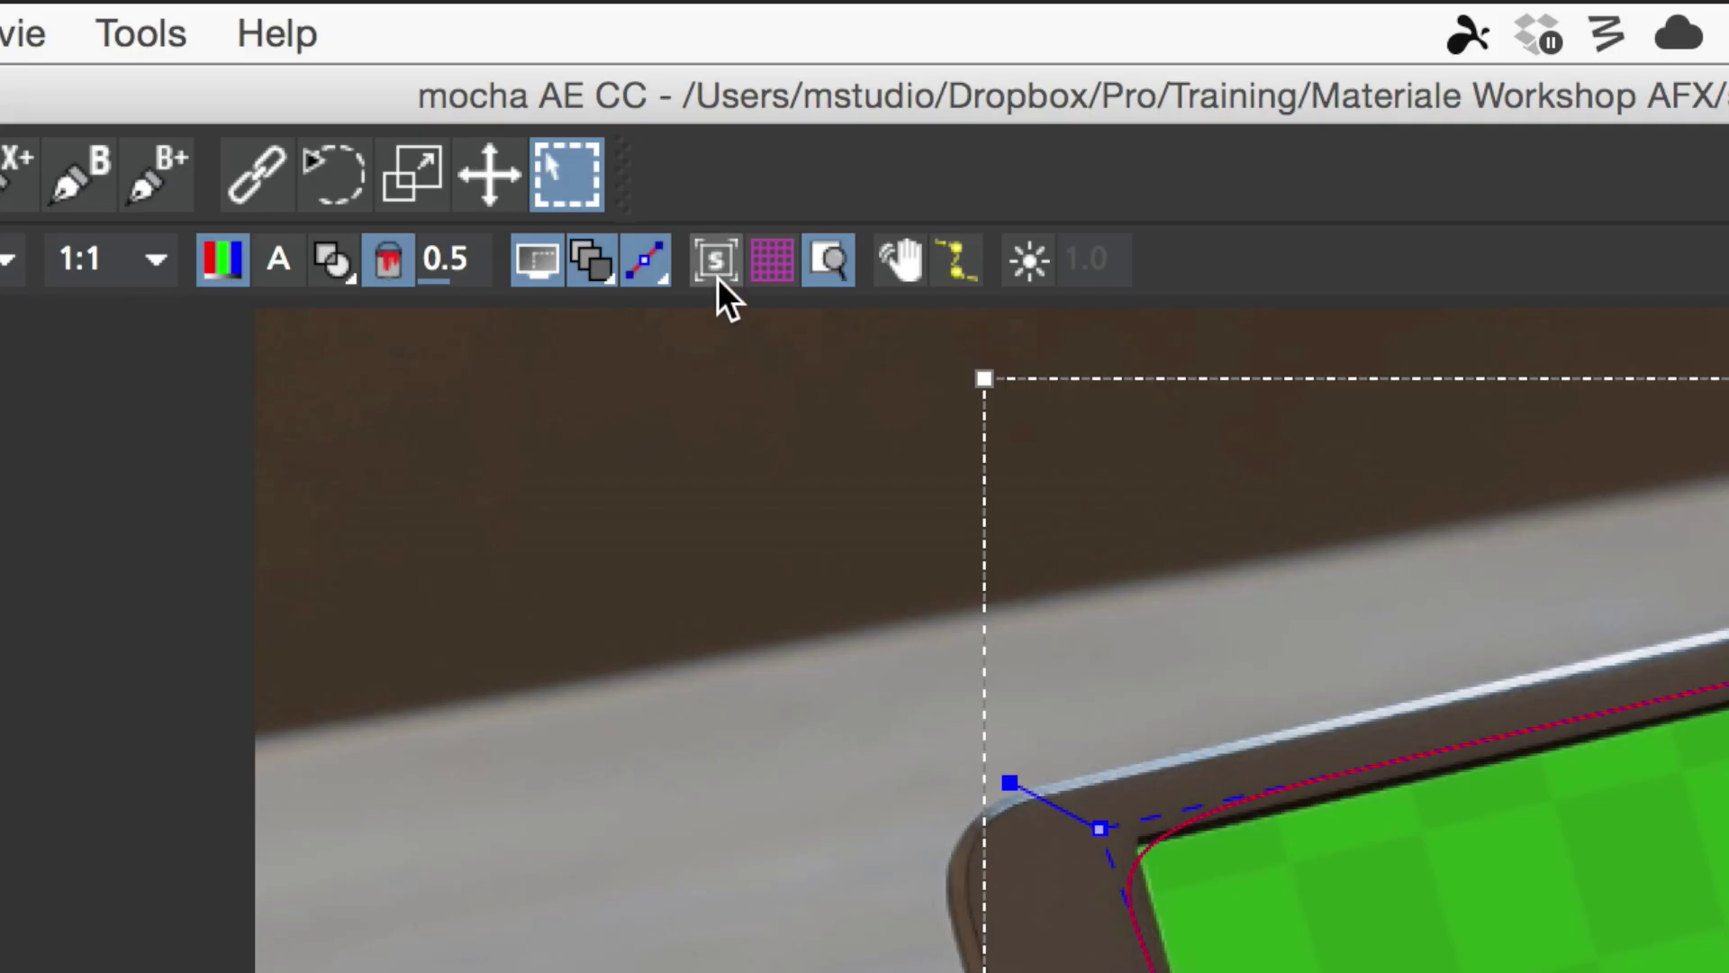
- Show the planar surface and align its four corners with the corners of the iPad's green screen
click(716, 262)
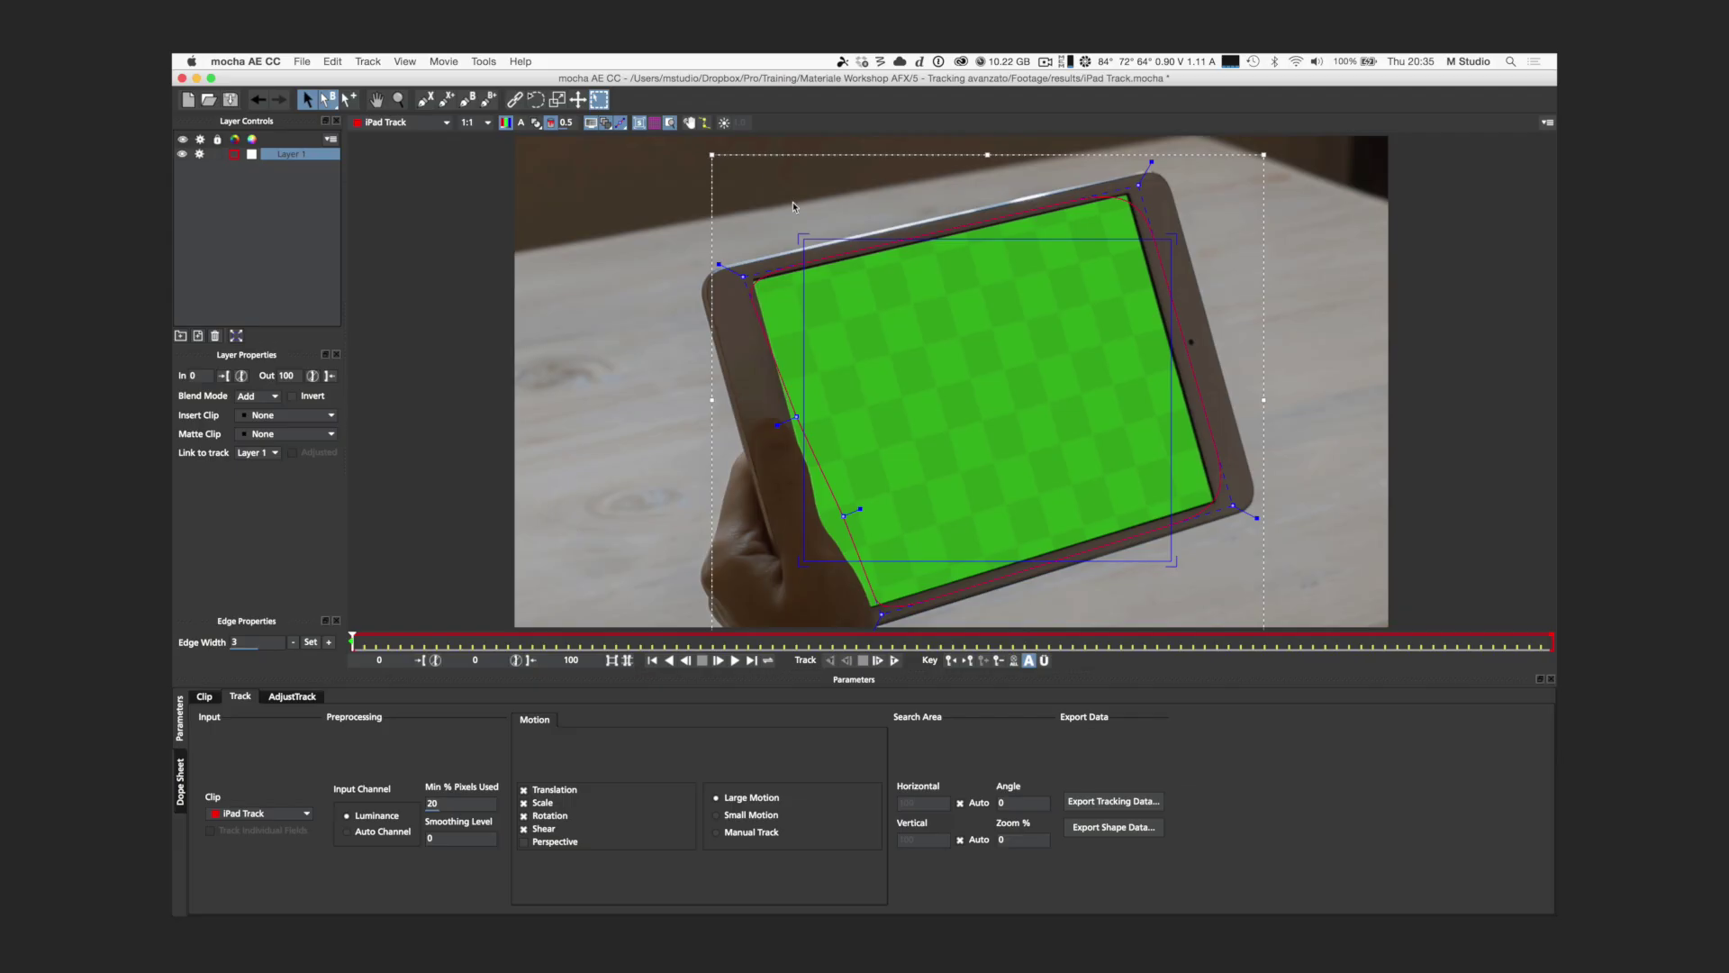
drag(744, 270, 747, 275)
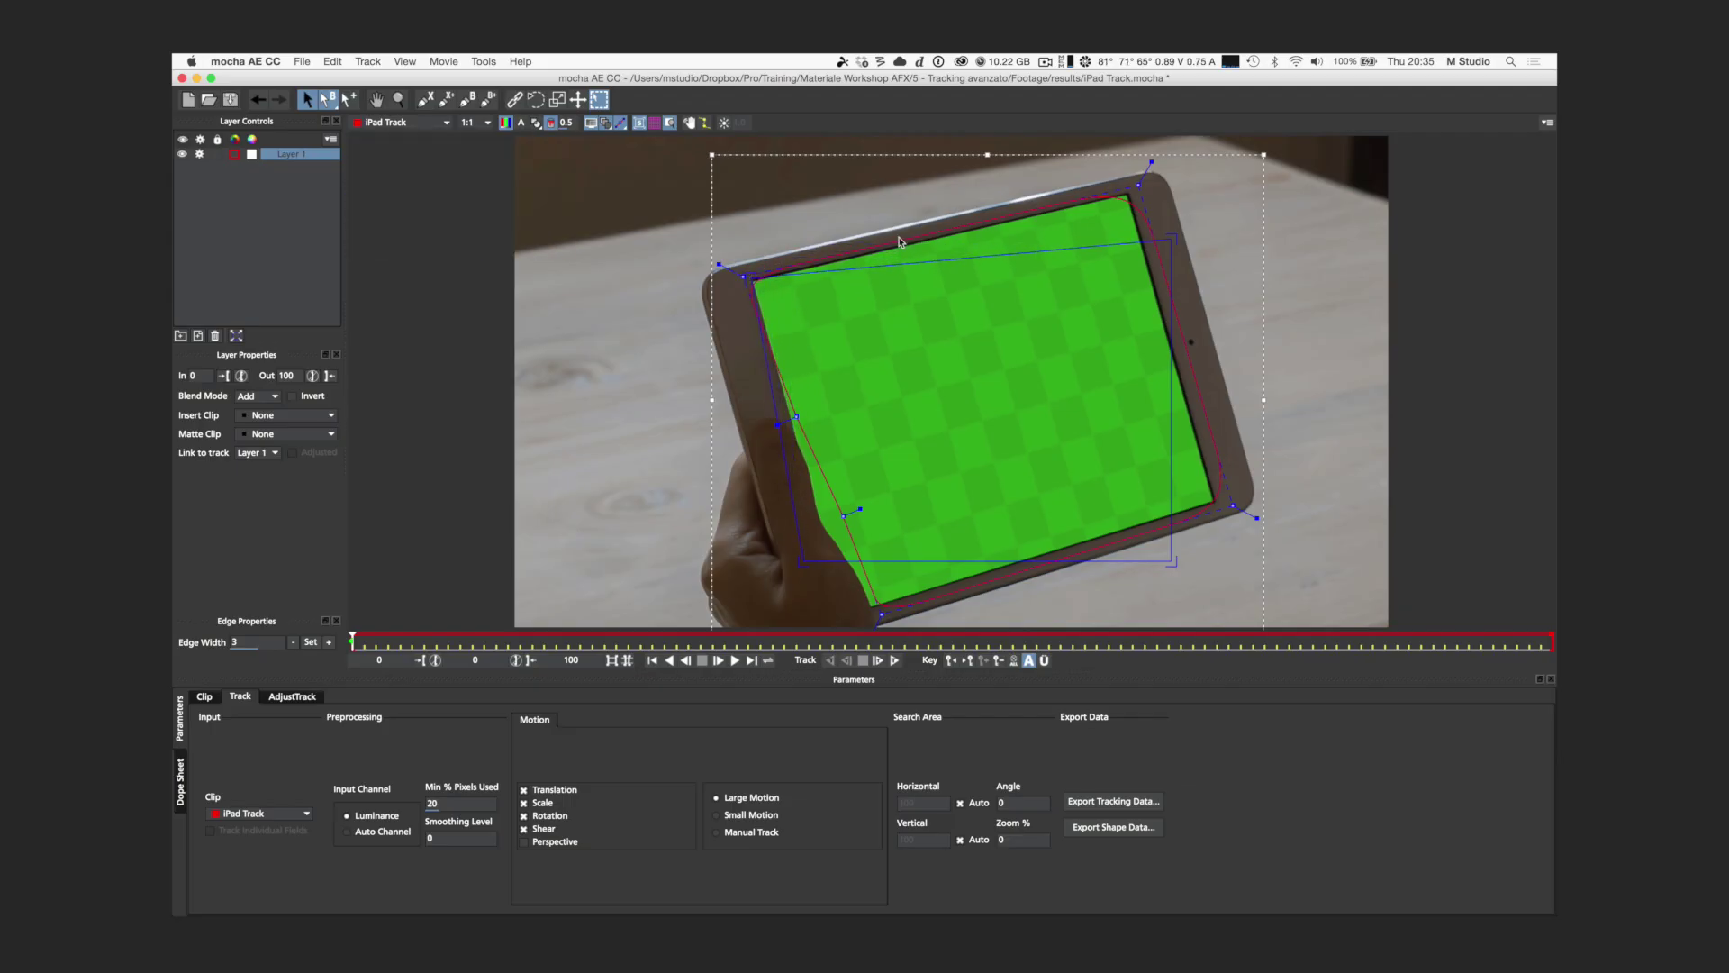
drag(1173, 239, 1134, 189)
drag(1170, 560, 1220, 504)
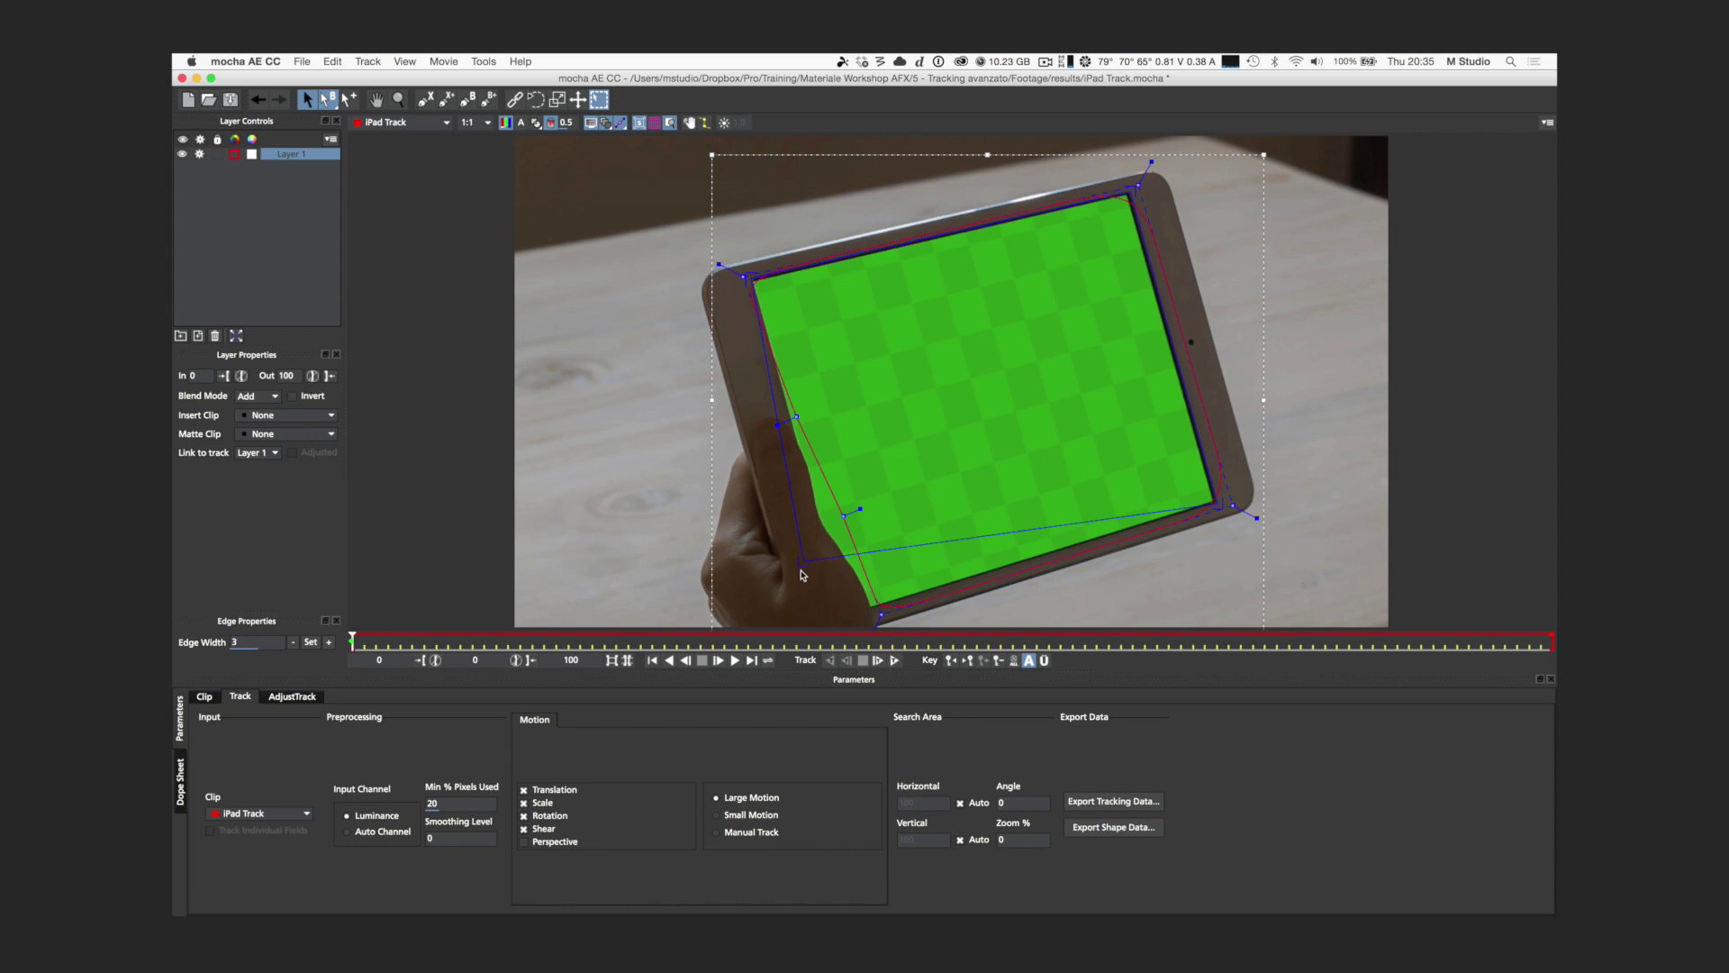
drag(801, 563, 839, 618)
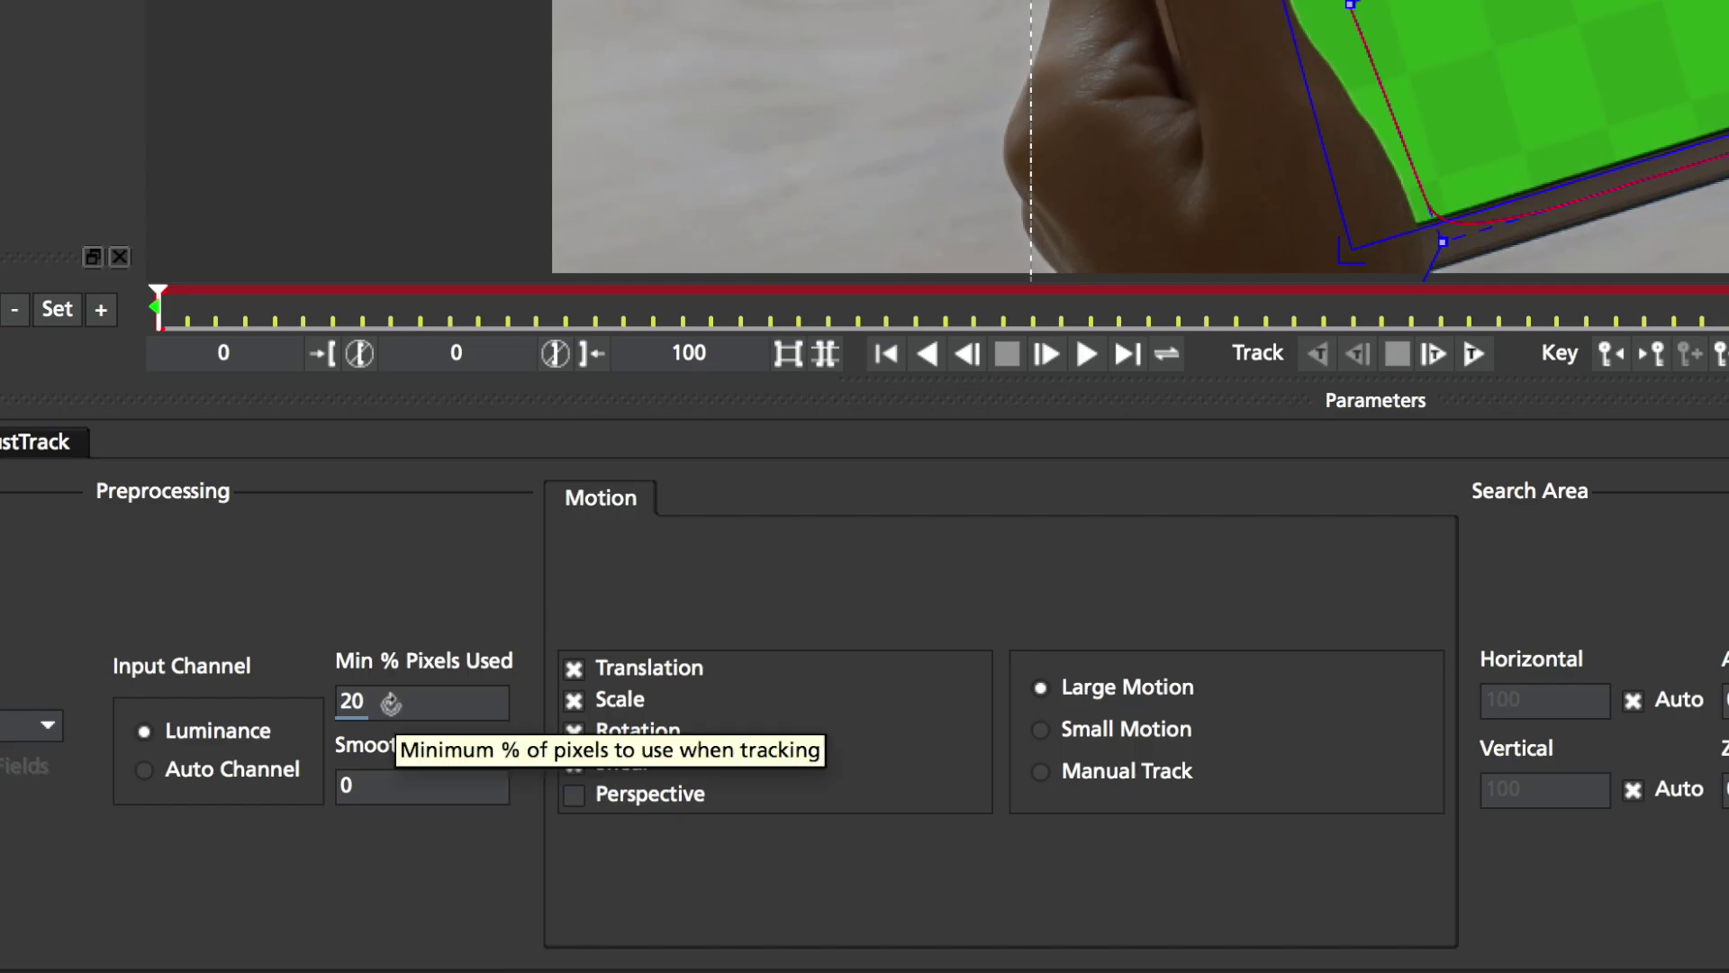
- Track the layer forward with the minimum percentage of pixels used set to 100 and Perspective motion included
double_click(390, 703)
text(100)
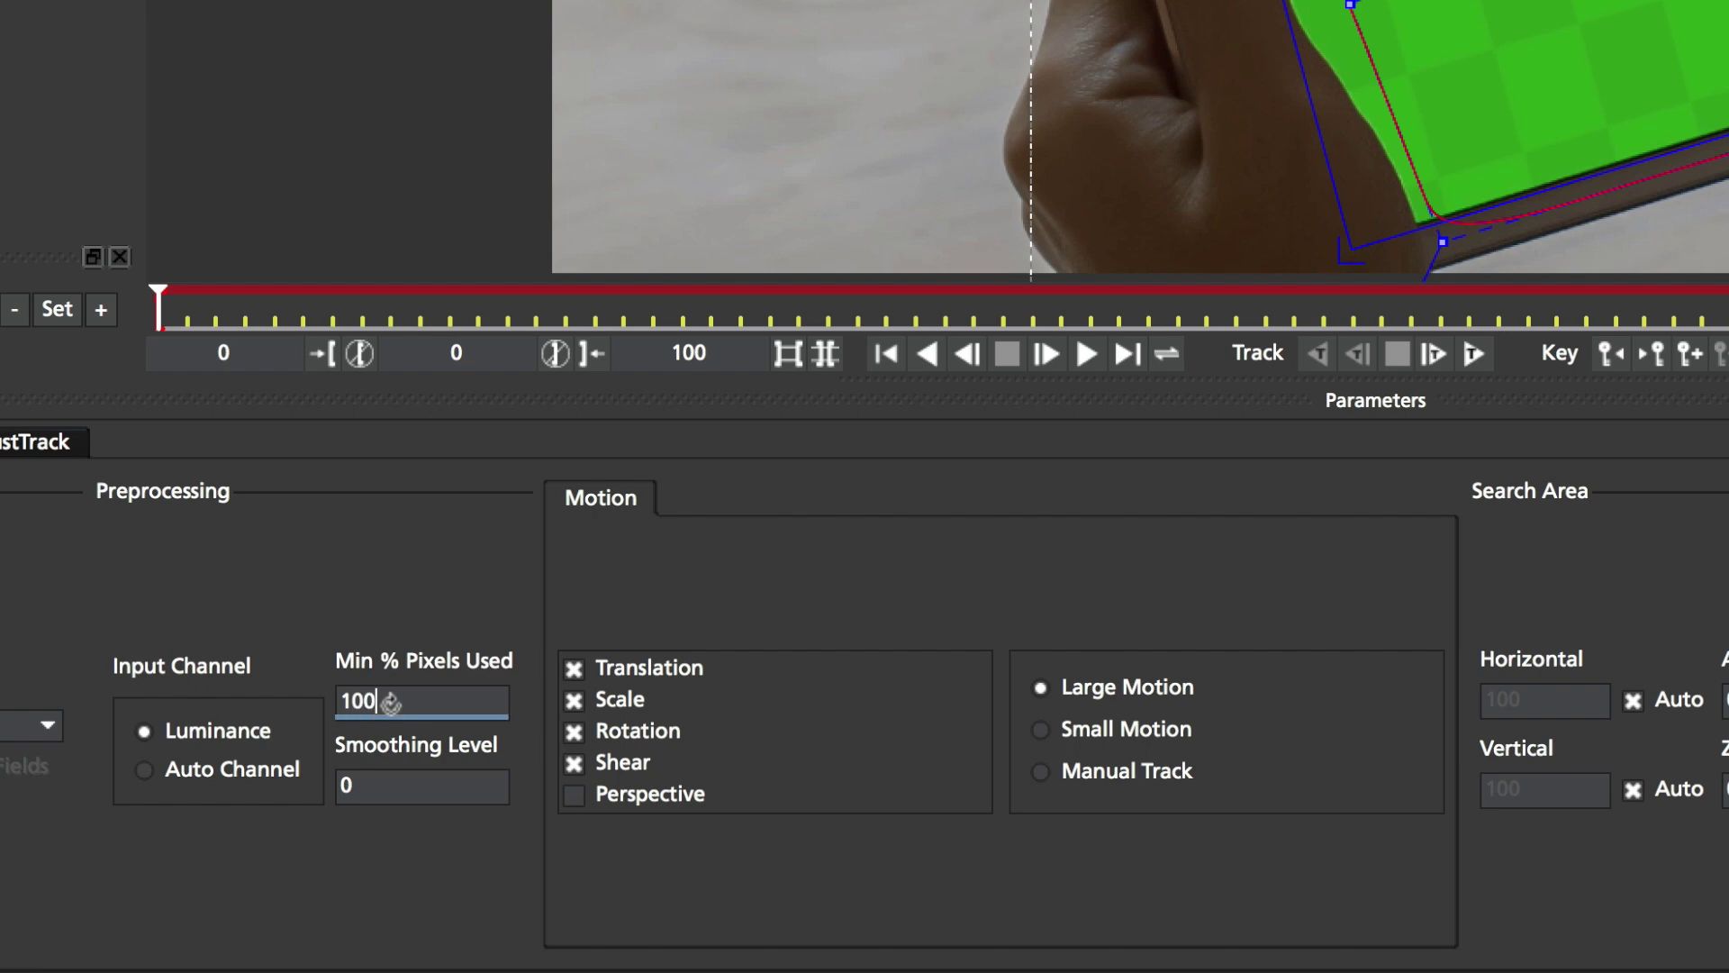
click(574, 796)
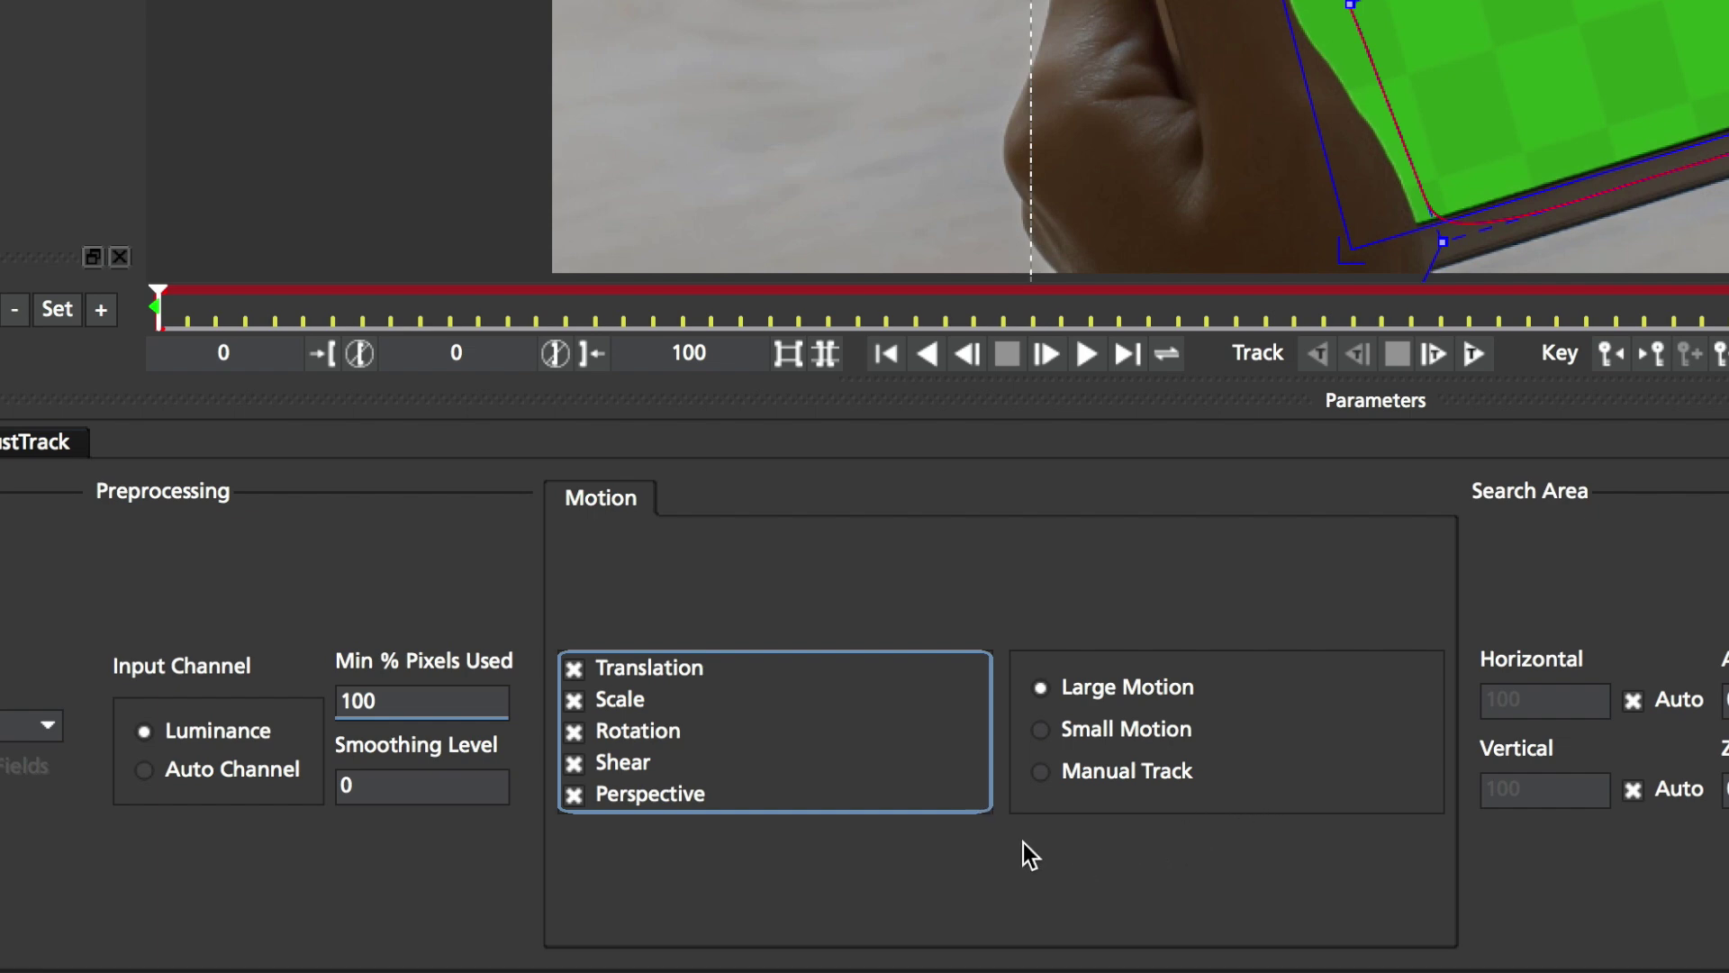
click(1041, 729)
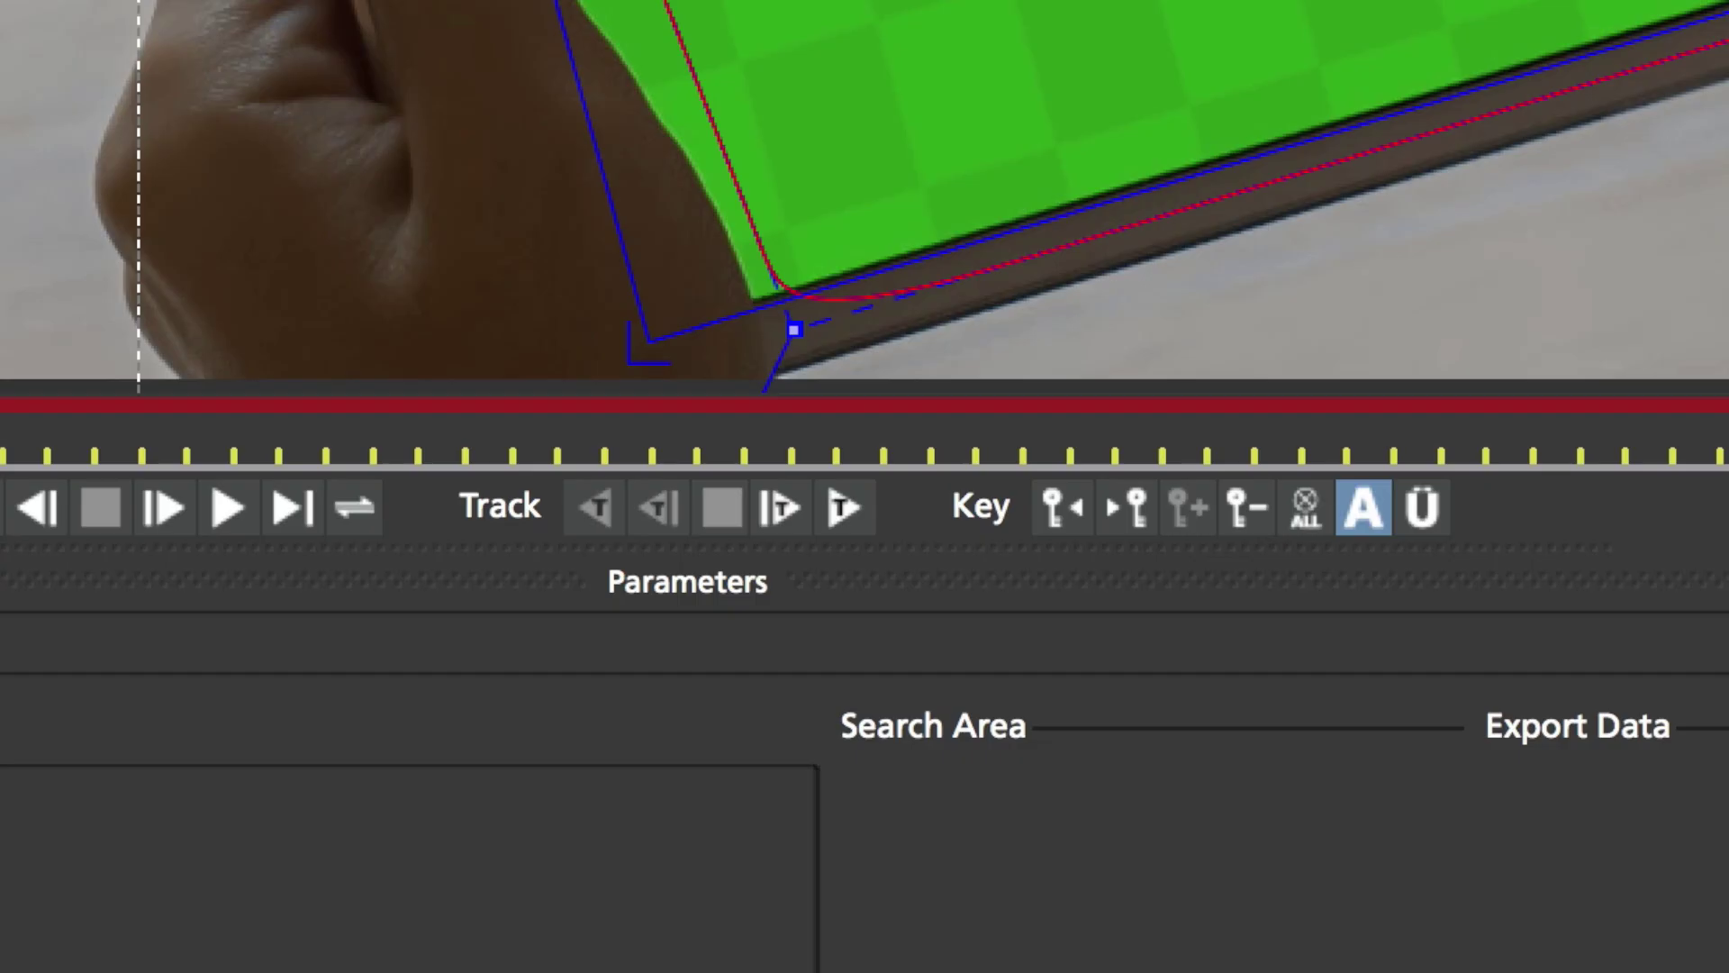
click(854, 506)
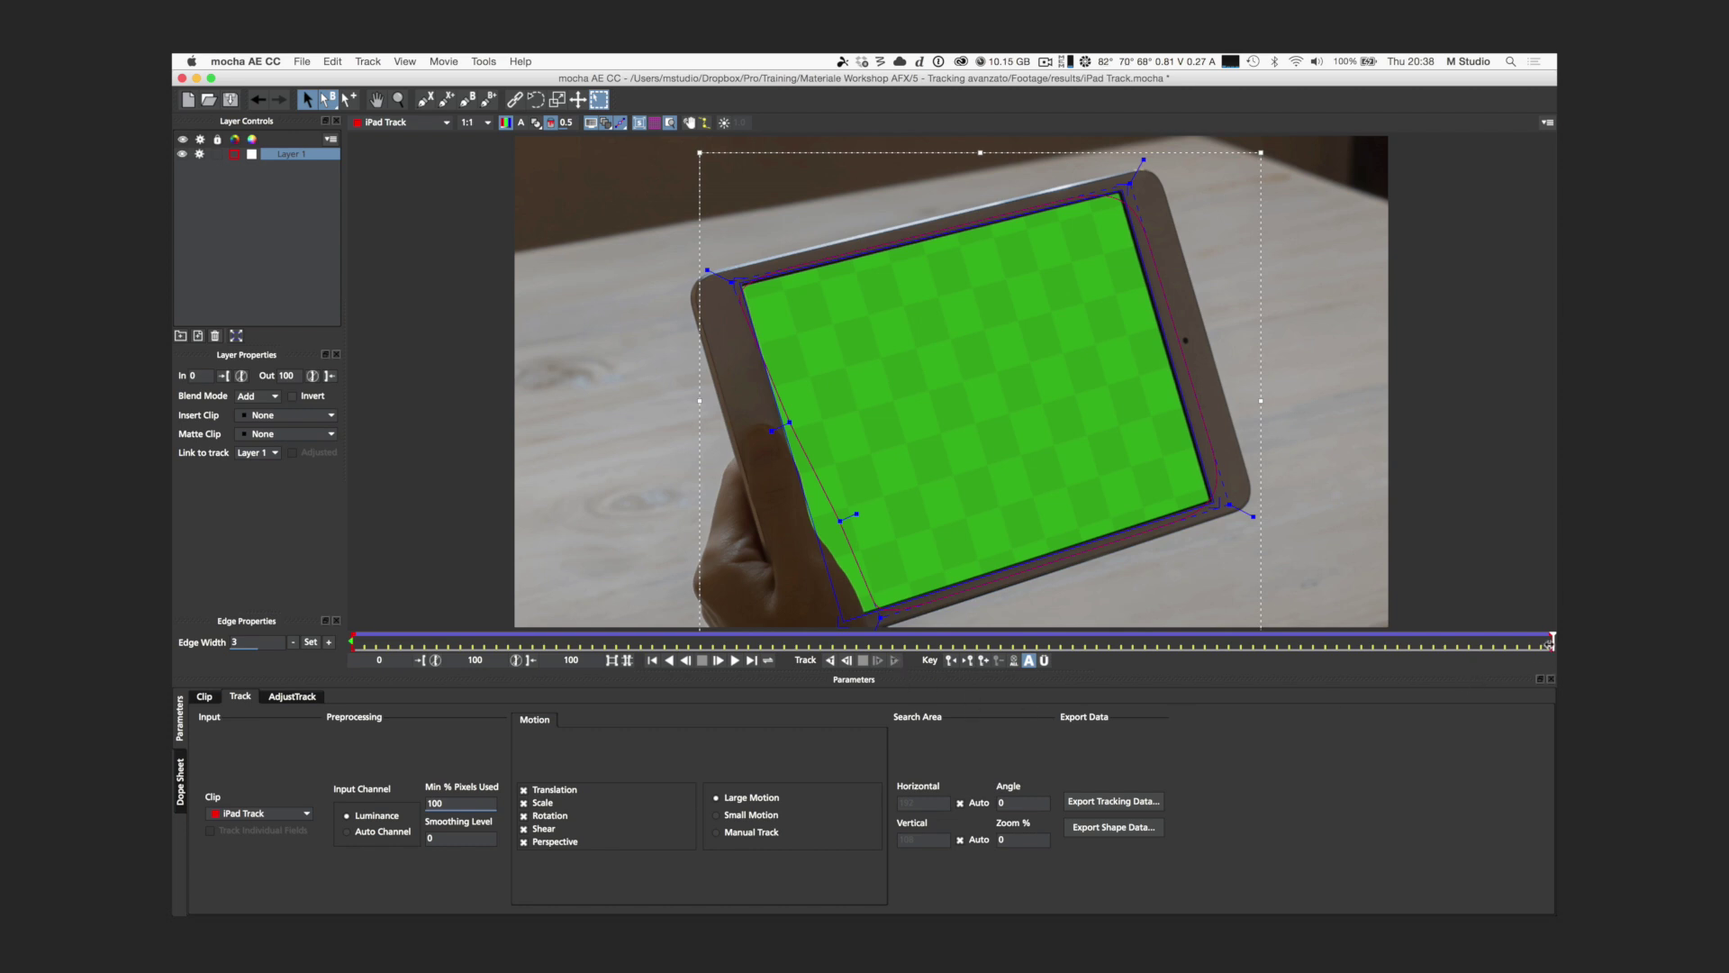
- Set the layer's insert clip to Grid8x8 and play through the footage to check the track, returning to the first frame
drag(1549, 644, 308, 668)
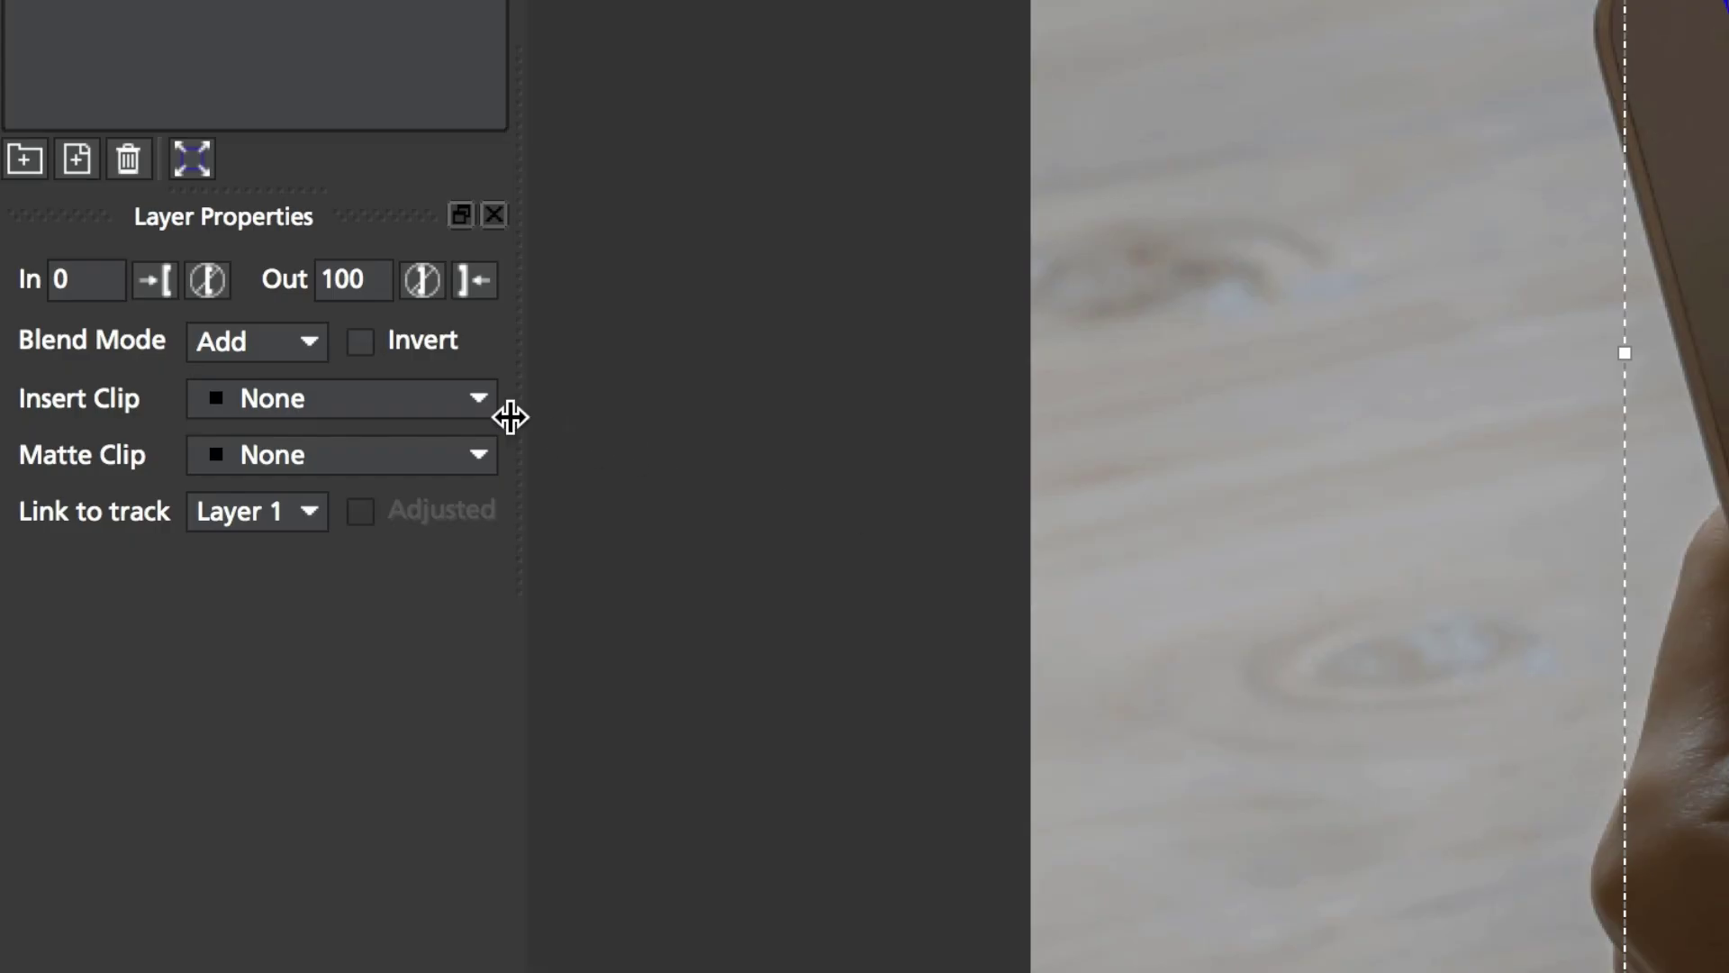
click(323, 415)
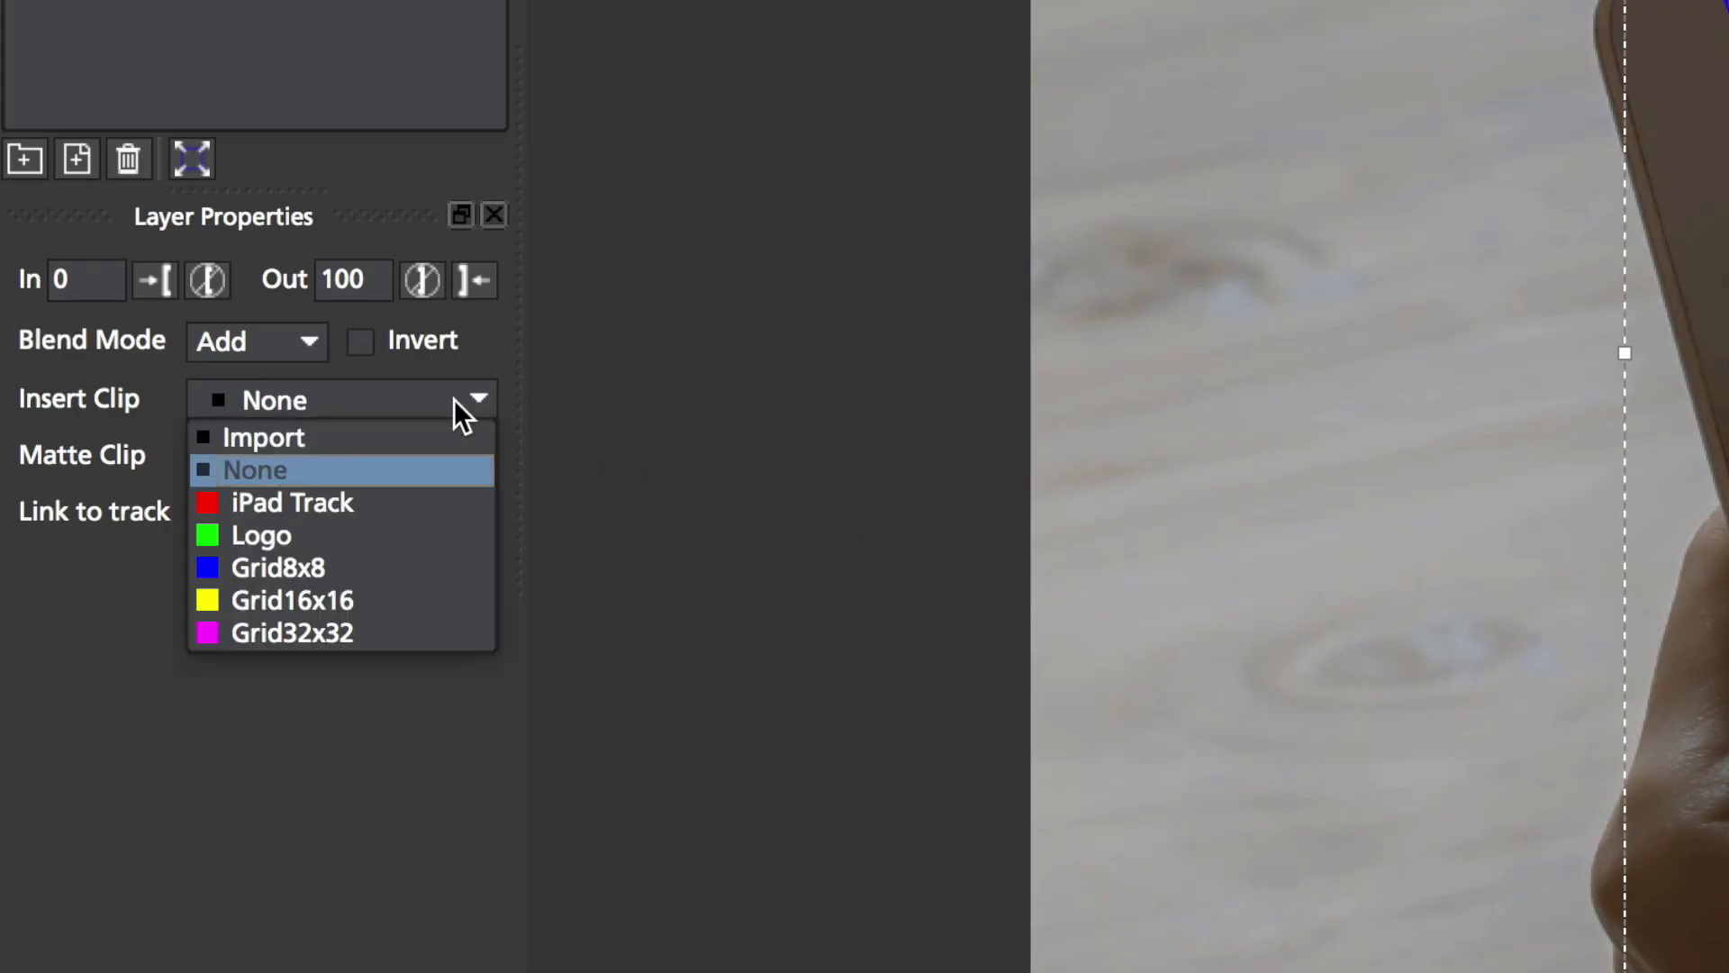
click(397, 563)
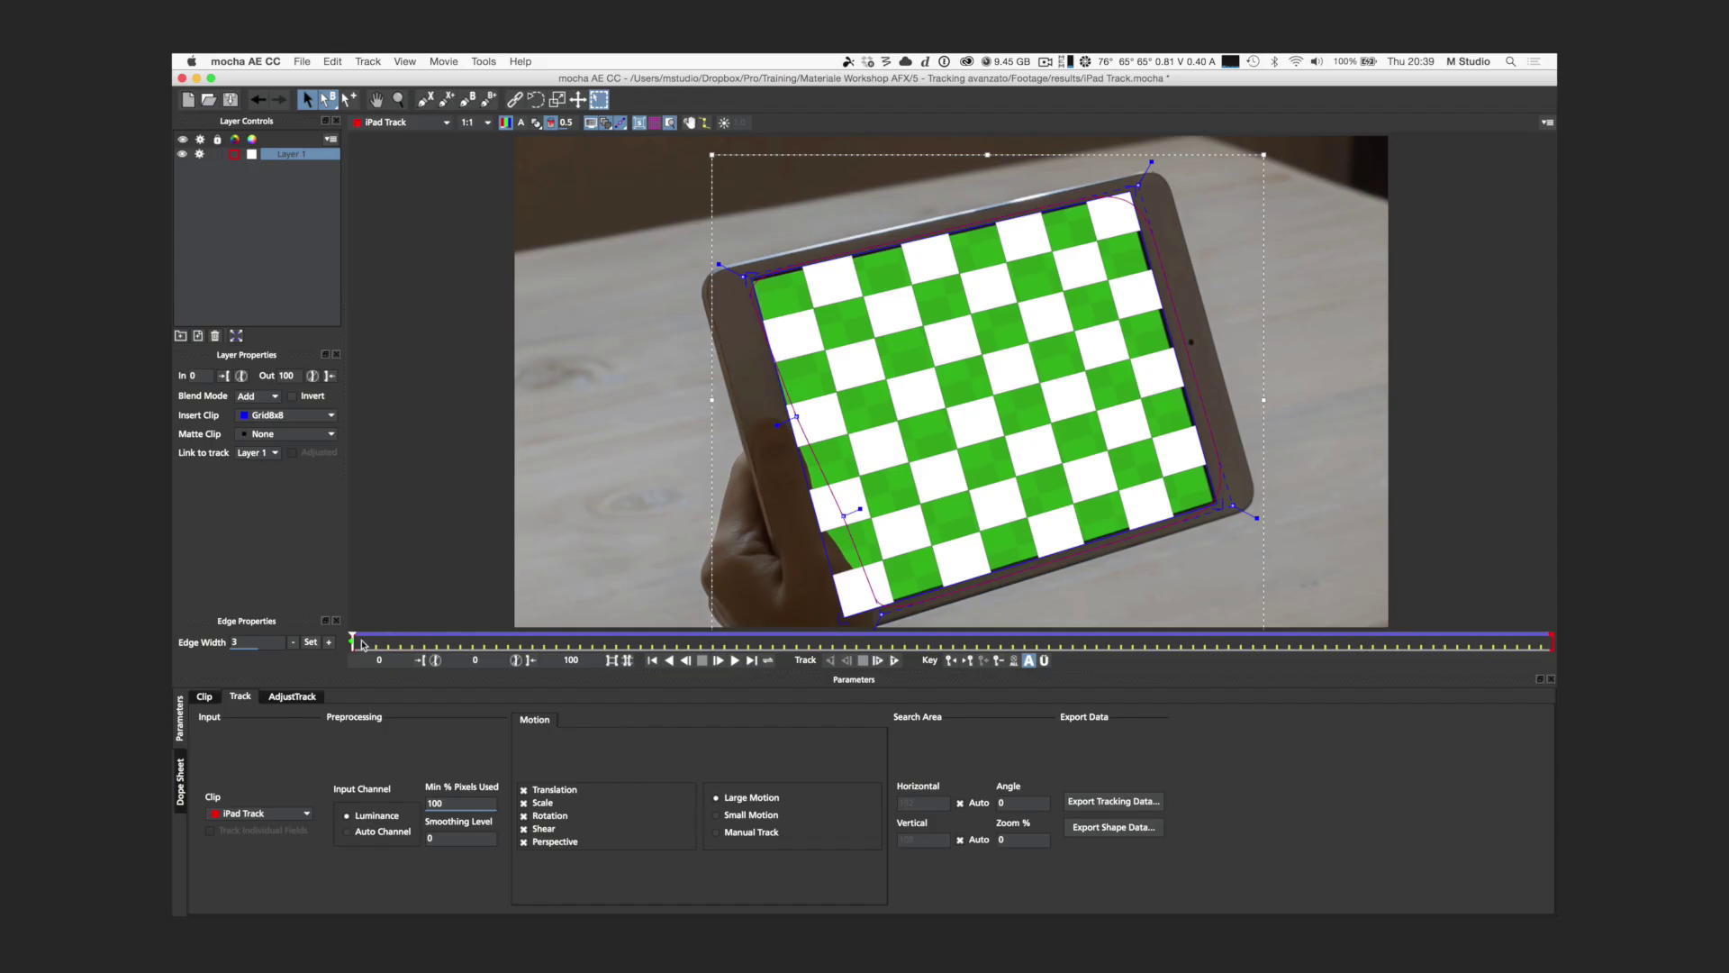
click(735, 660)
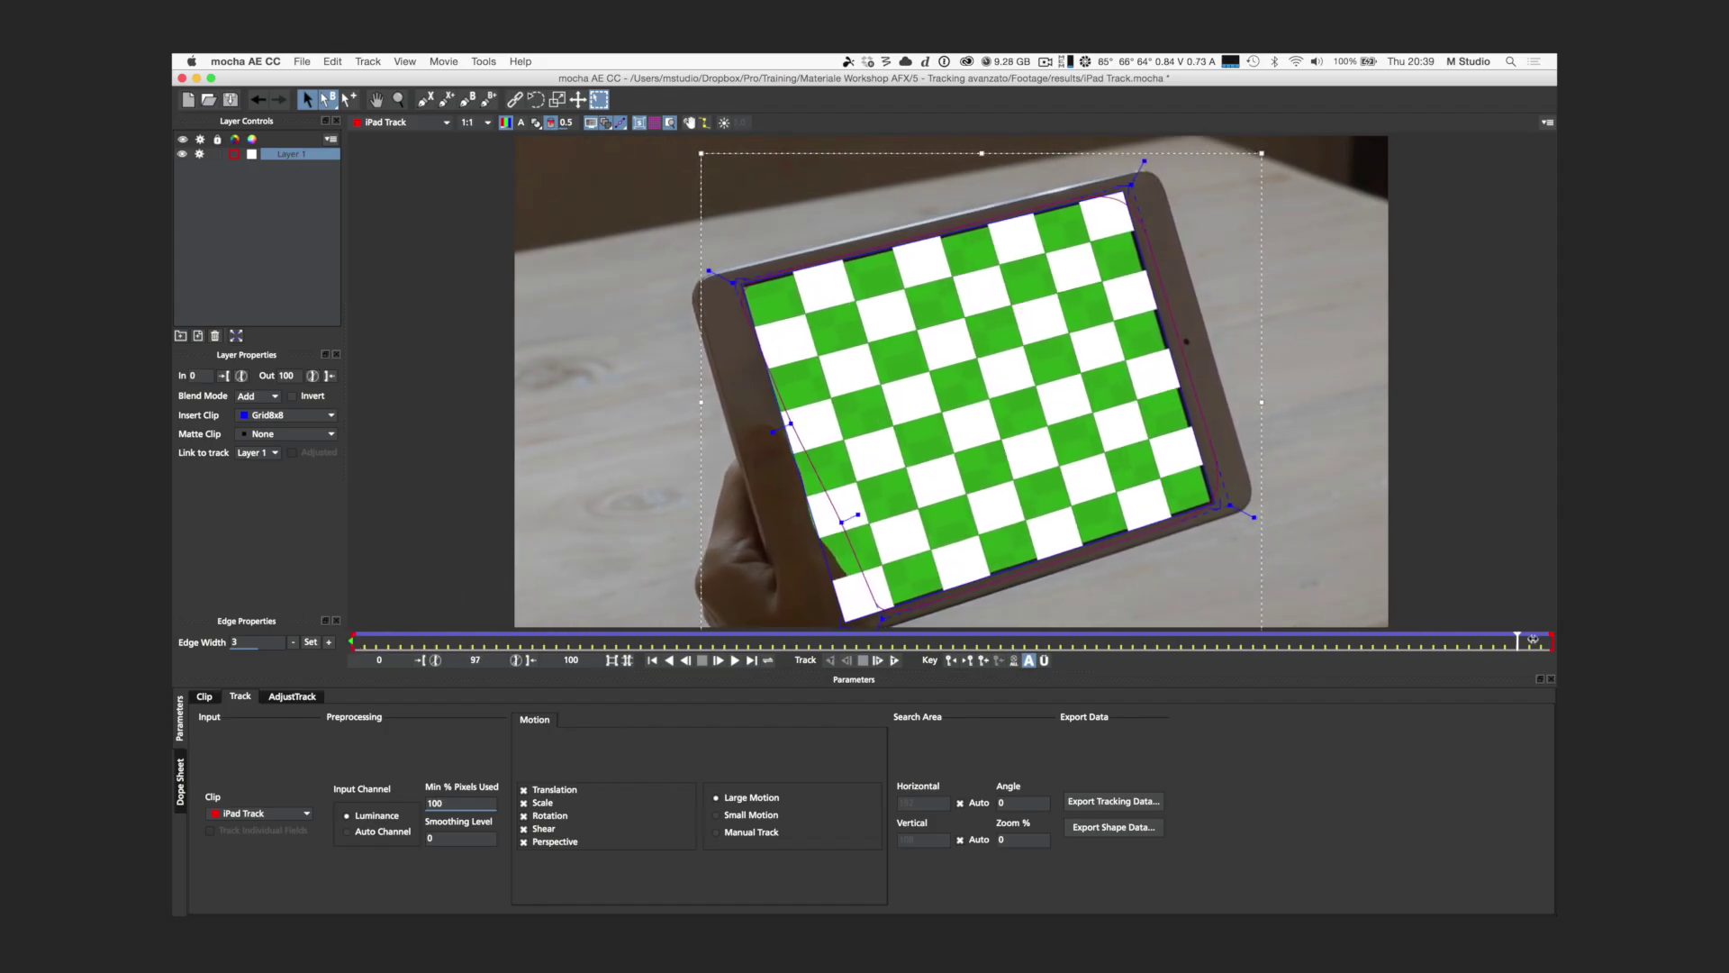
drag(1533, 638, 345, 640)
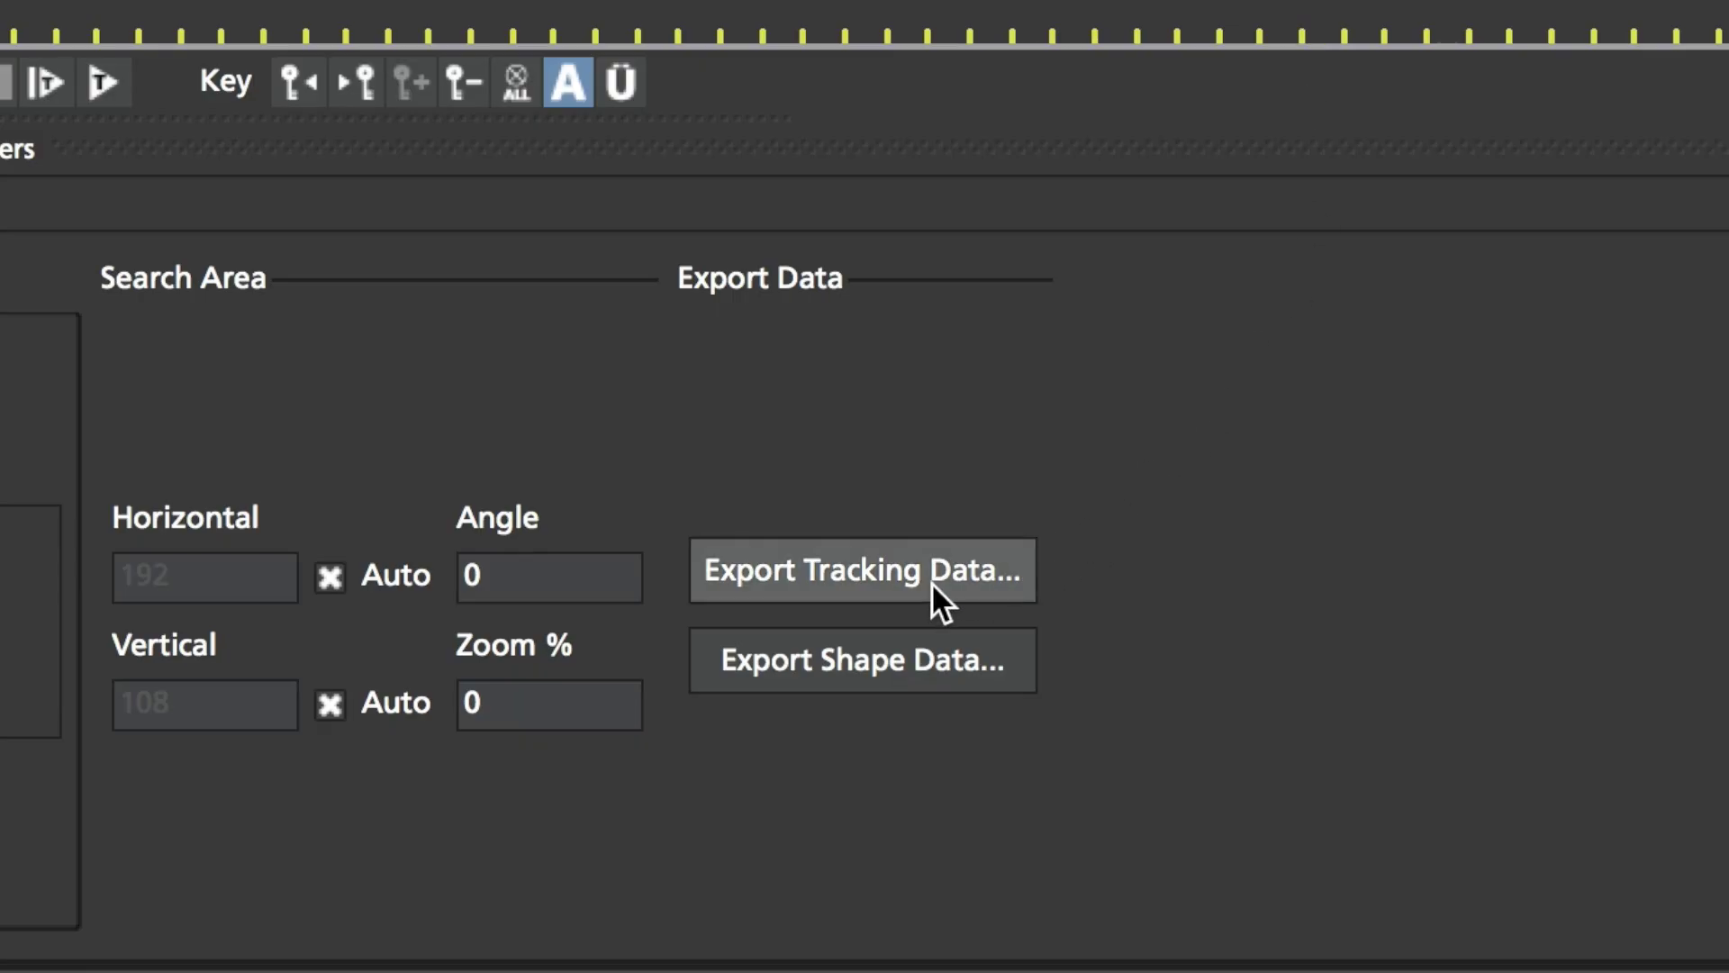
- Copy the tracking data to the clipboard as After Effects Corner Pin and switch to After Effects
click(931, 582)
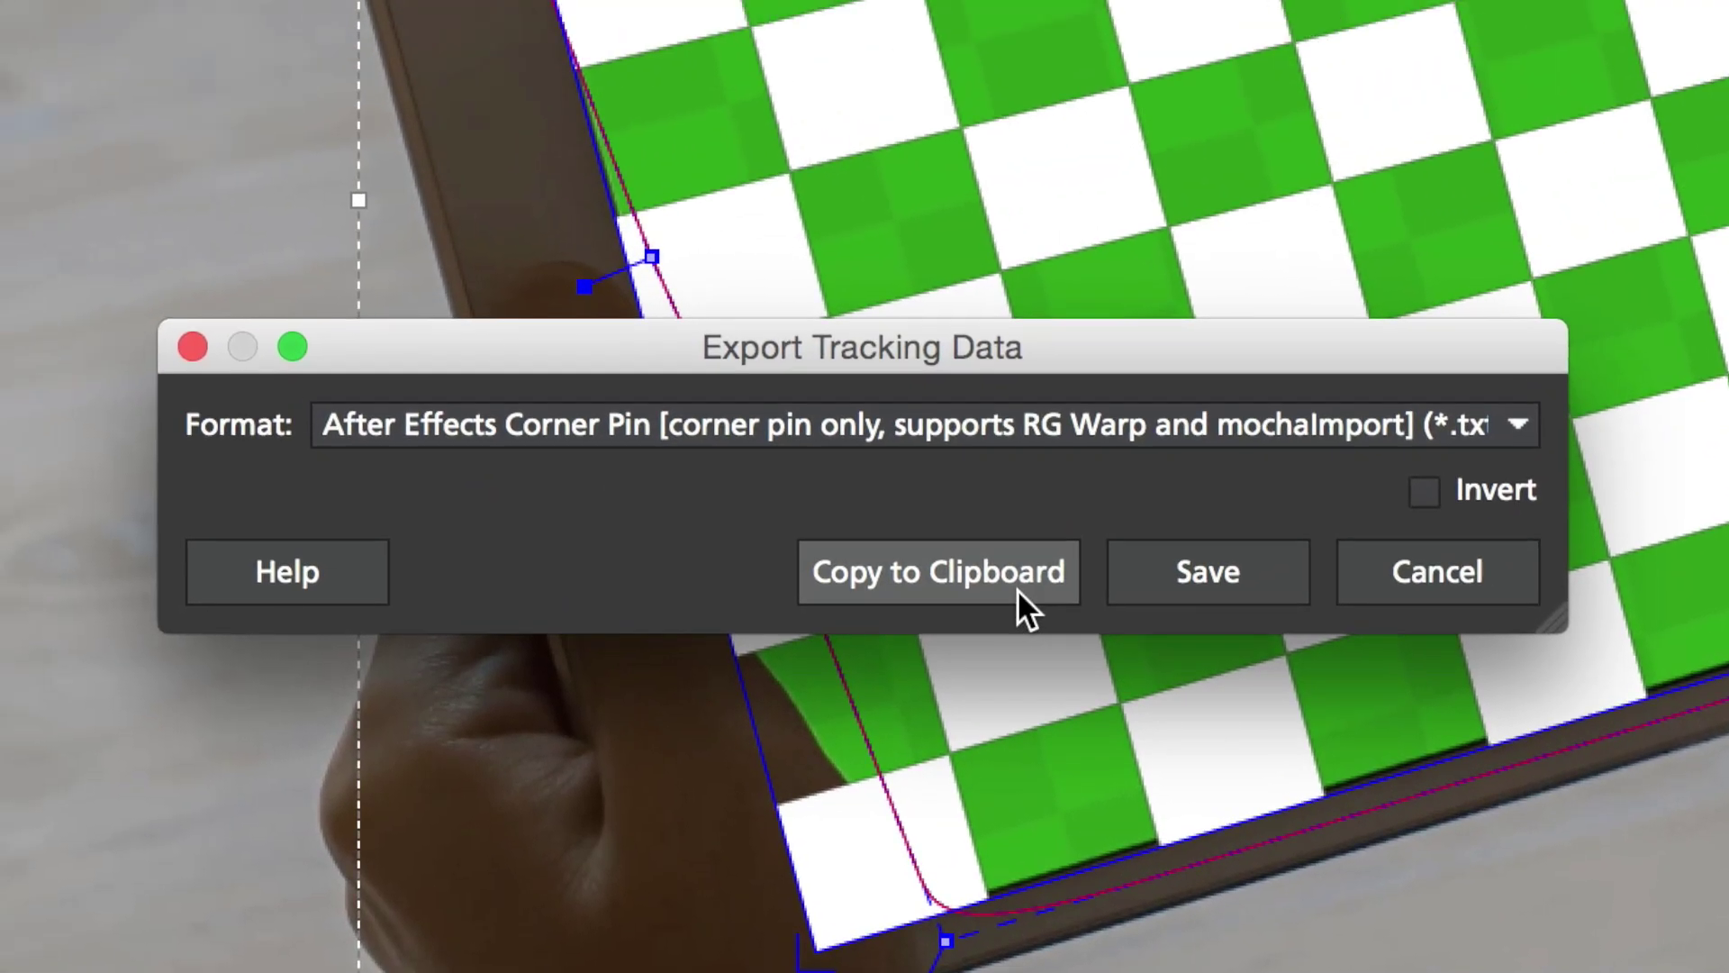
click(1018, 587)
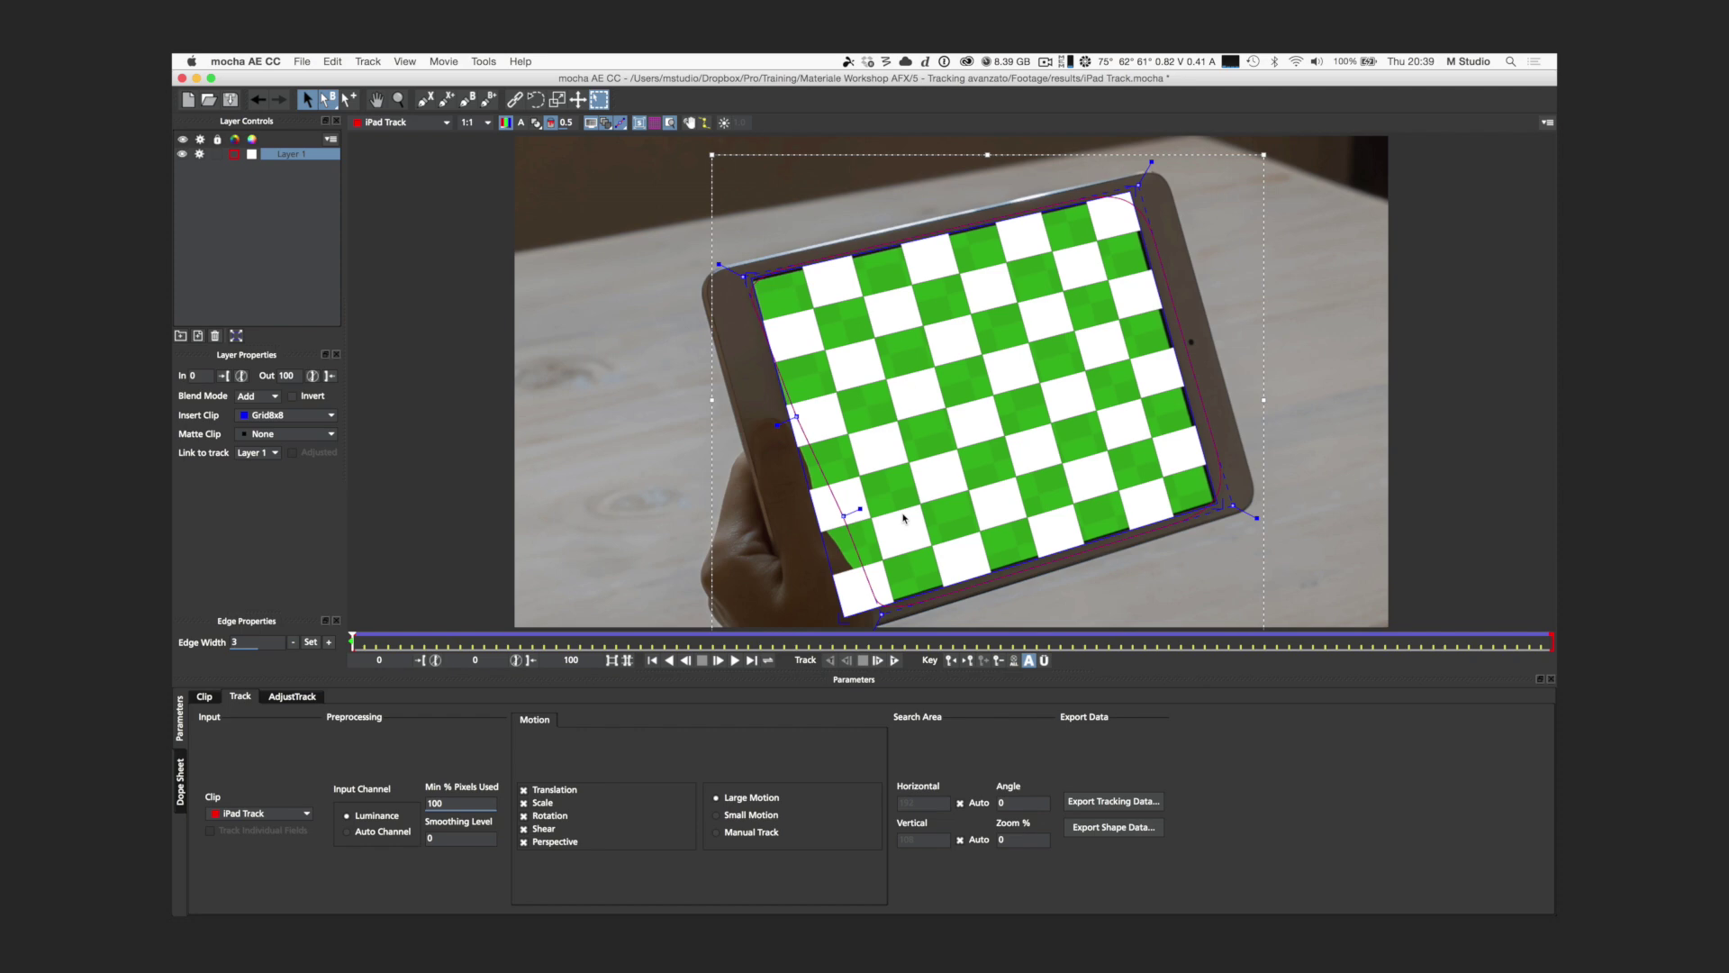
key(super+Tab)
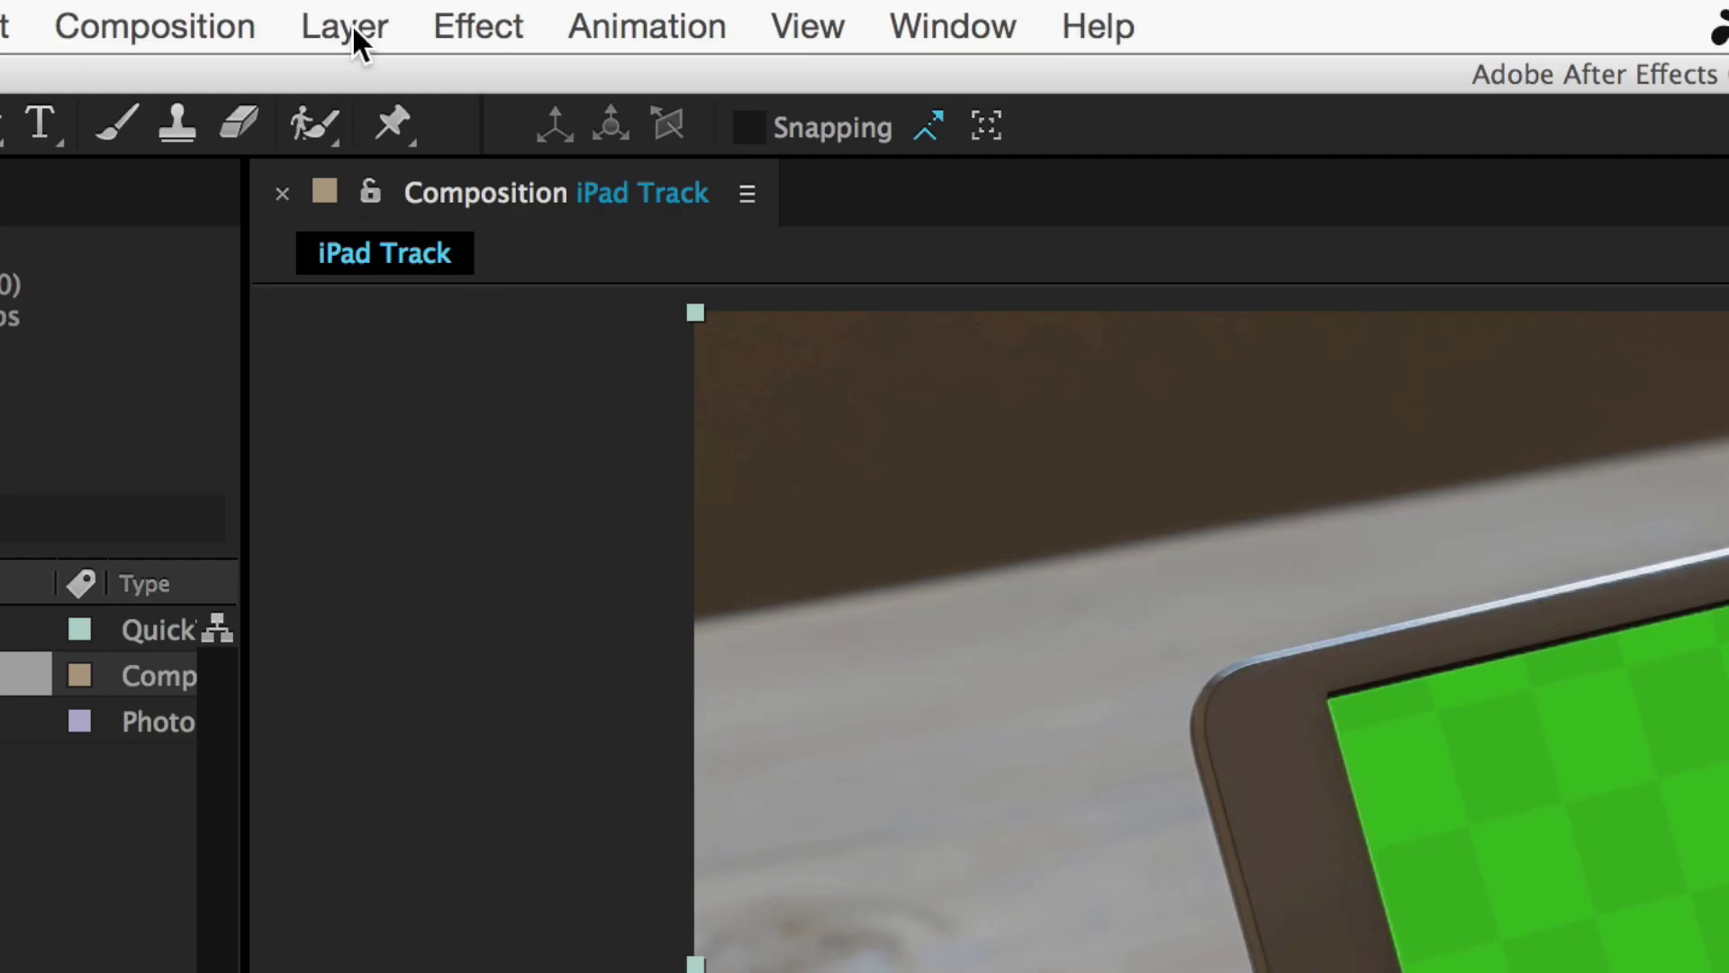
- Add a white solid named iPad Screen above the footage and paste the copied corner pin data onto it
click(351, 24)
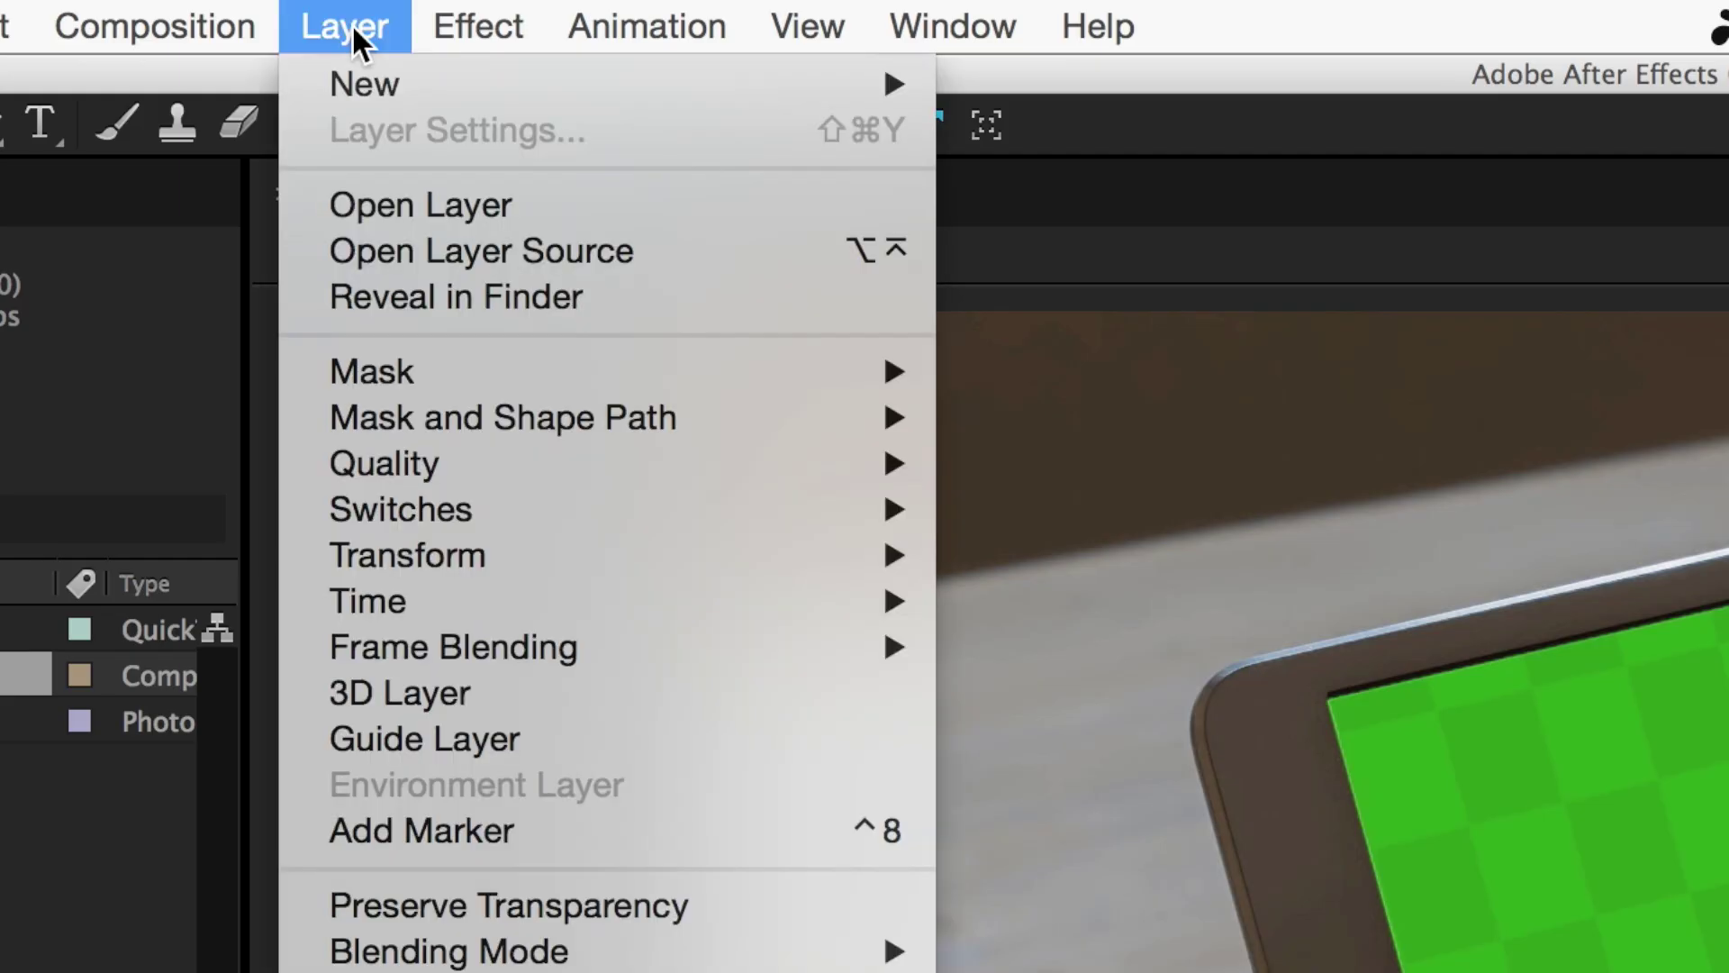
mouse_move(364, 79)
click(1174, 144)
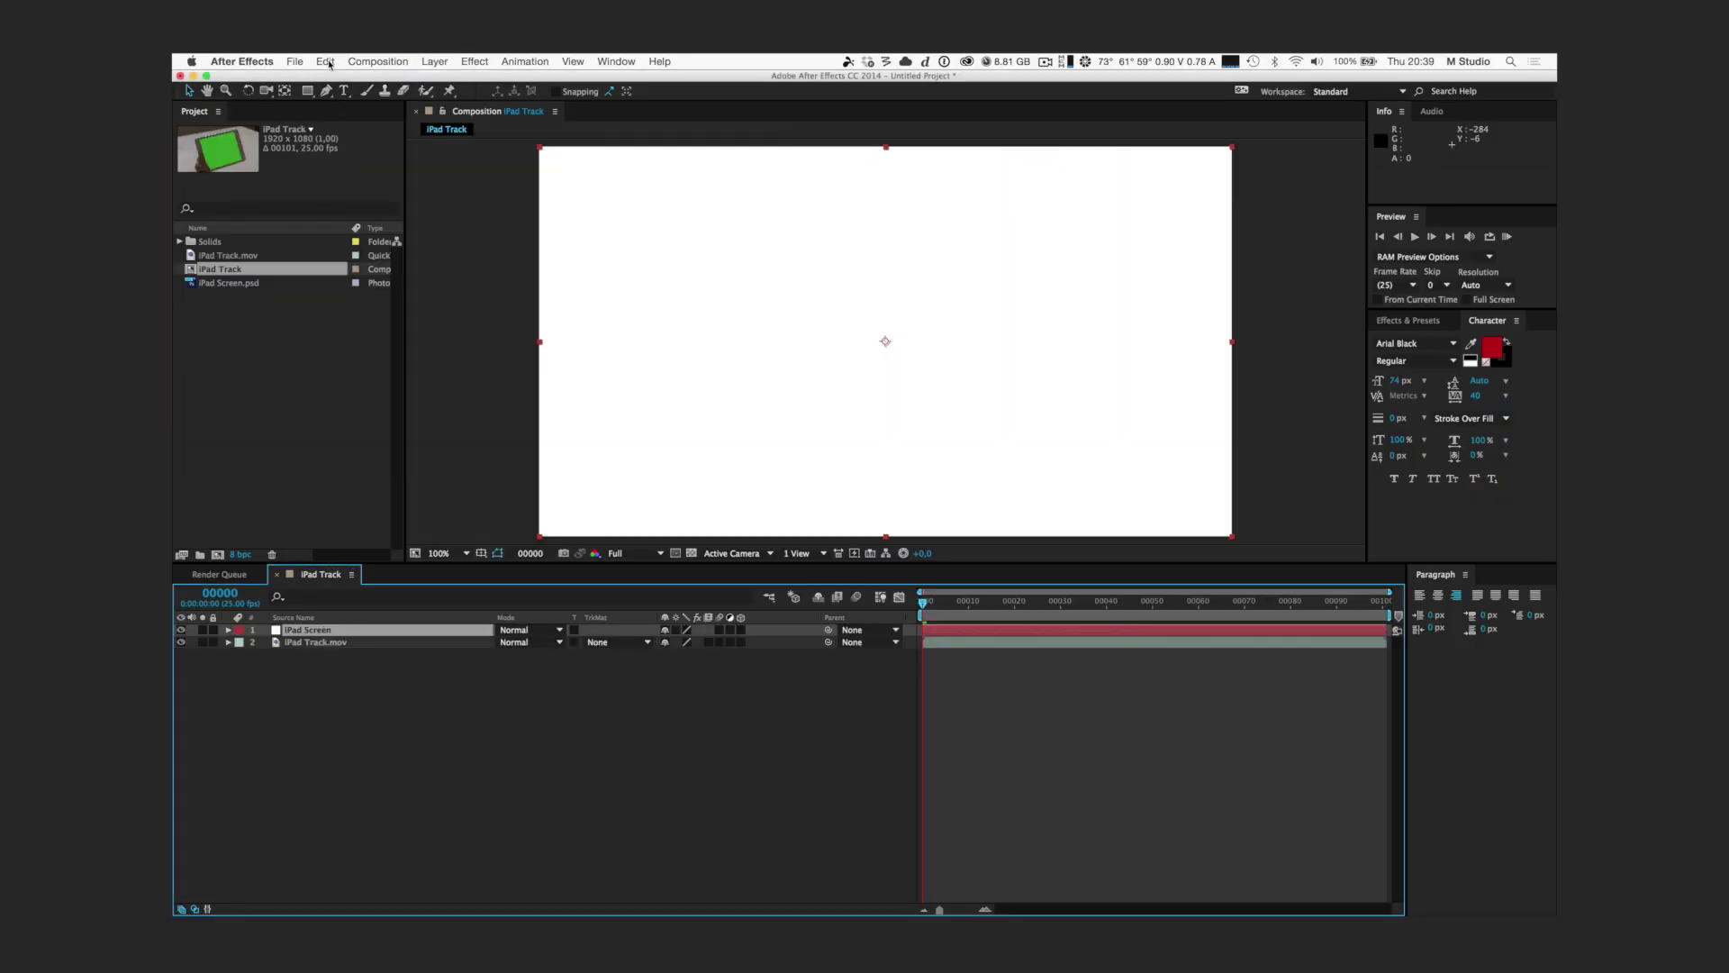
click(326, 61)
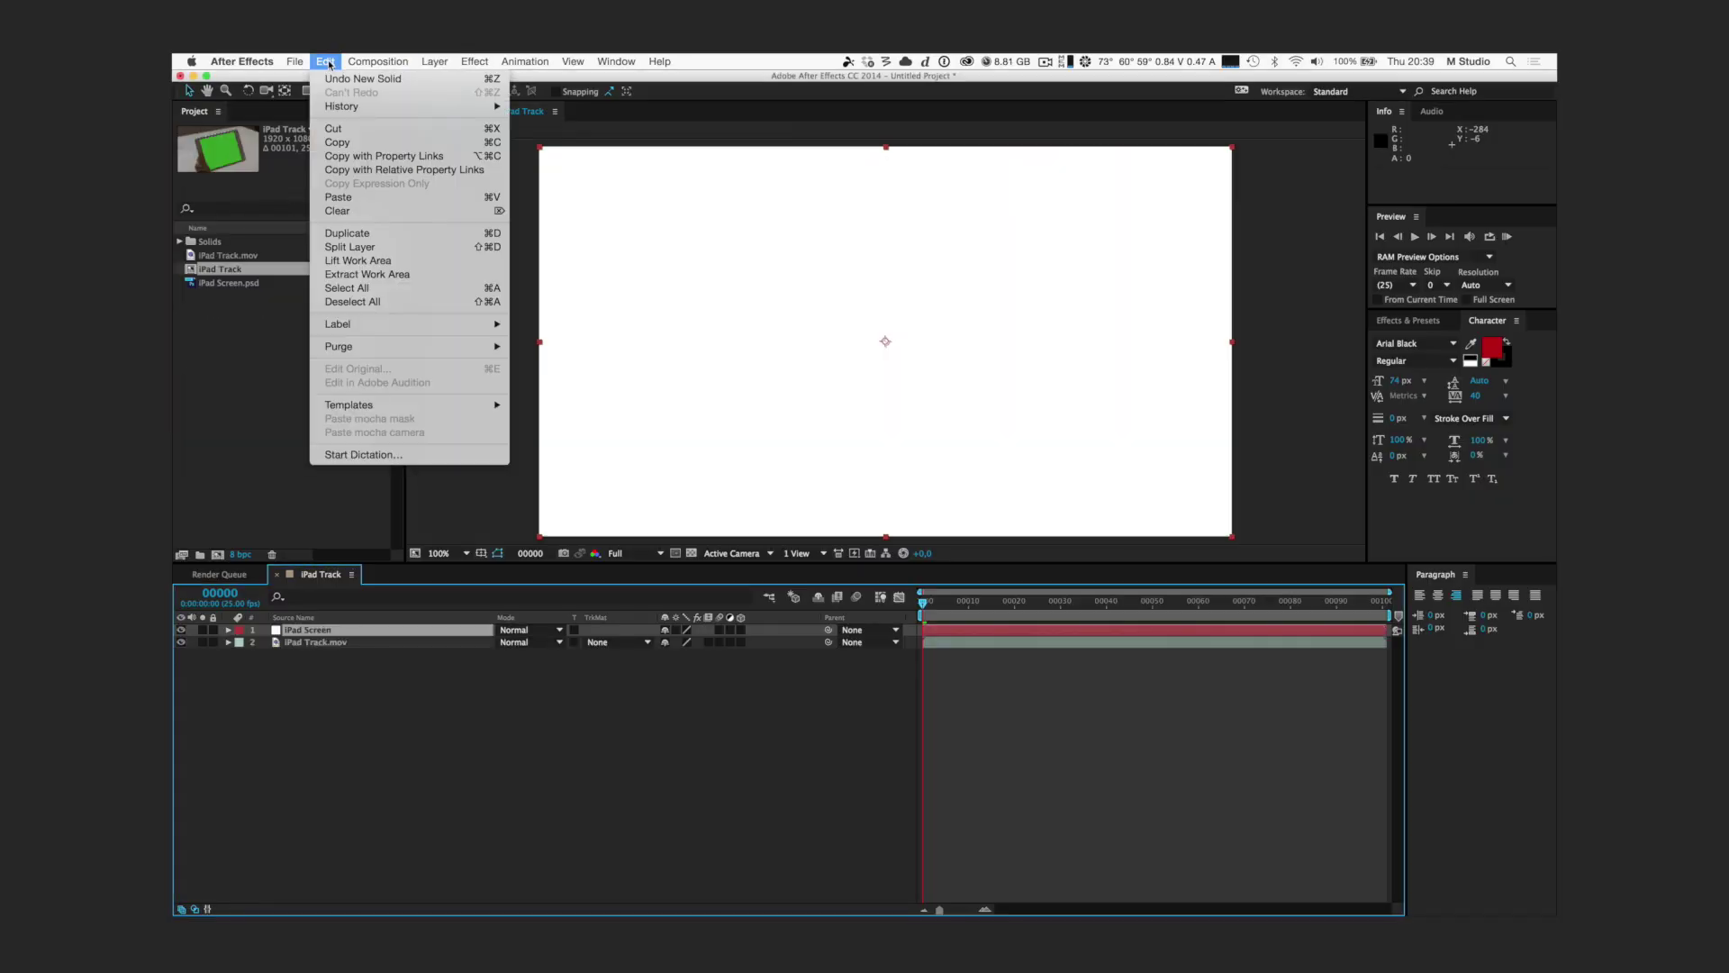
click(323, 197)
- Pre-compose the iPad Screen solid as iPad Screen PRE, leaving all attributes in iPad Track
right_click(404, 629)
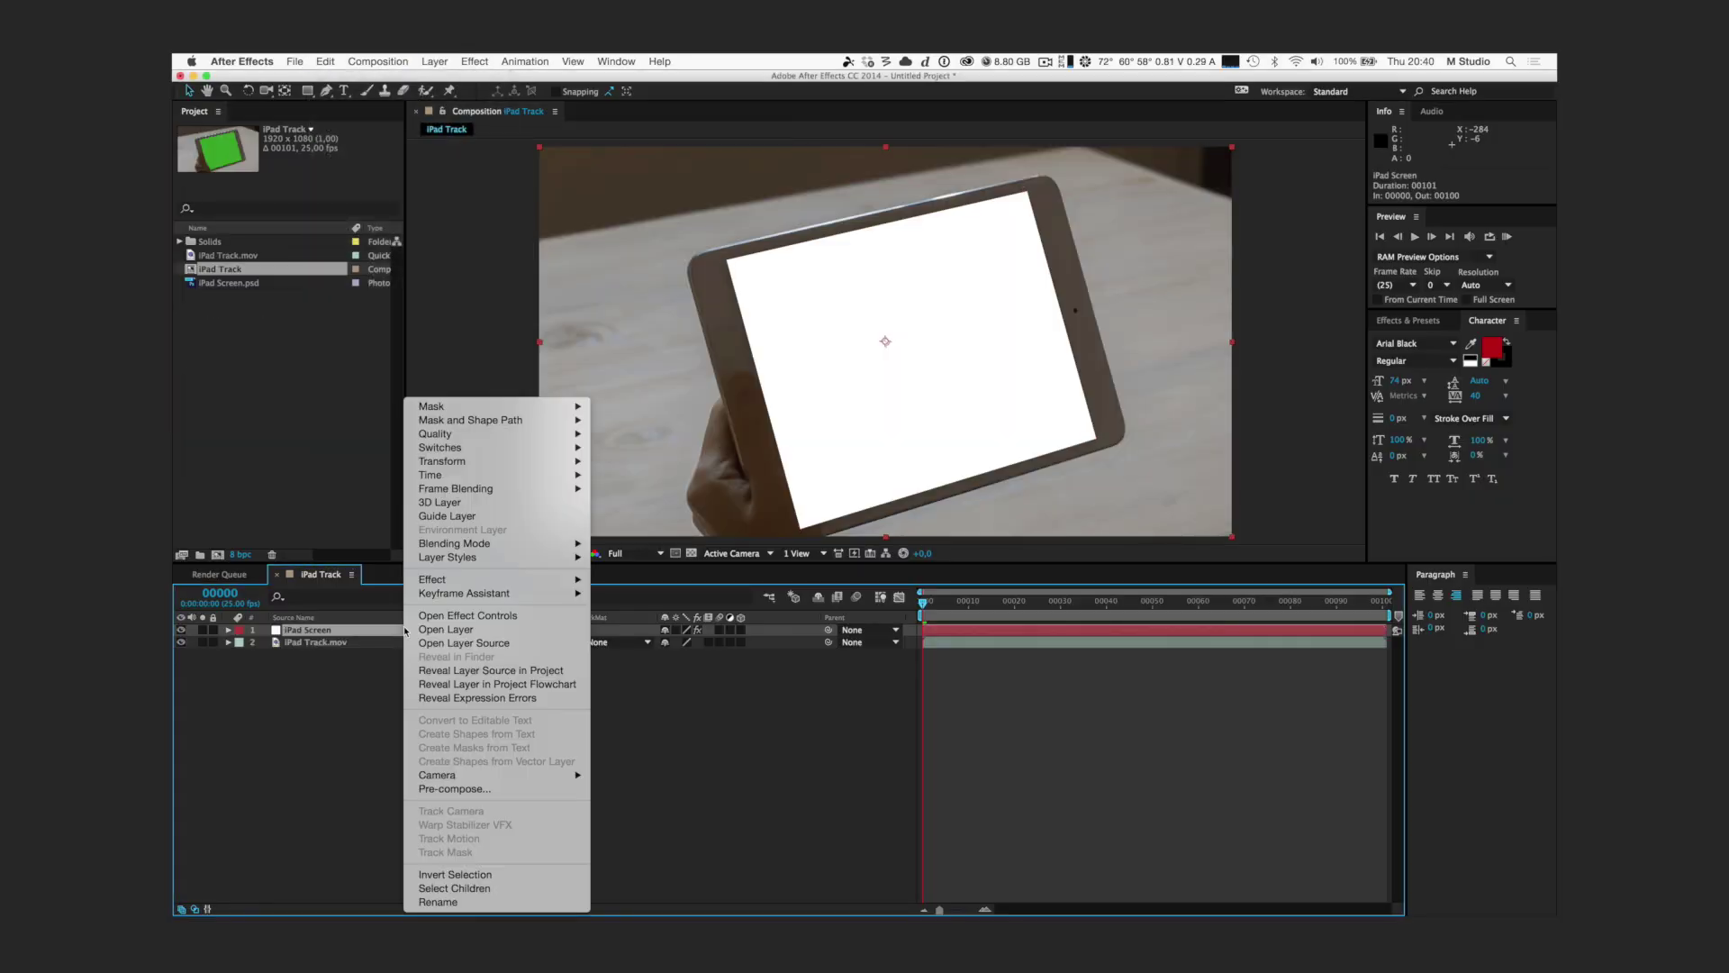
click(525, 790)
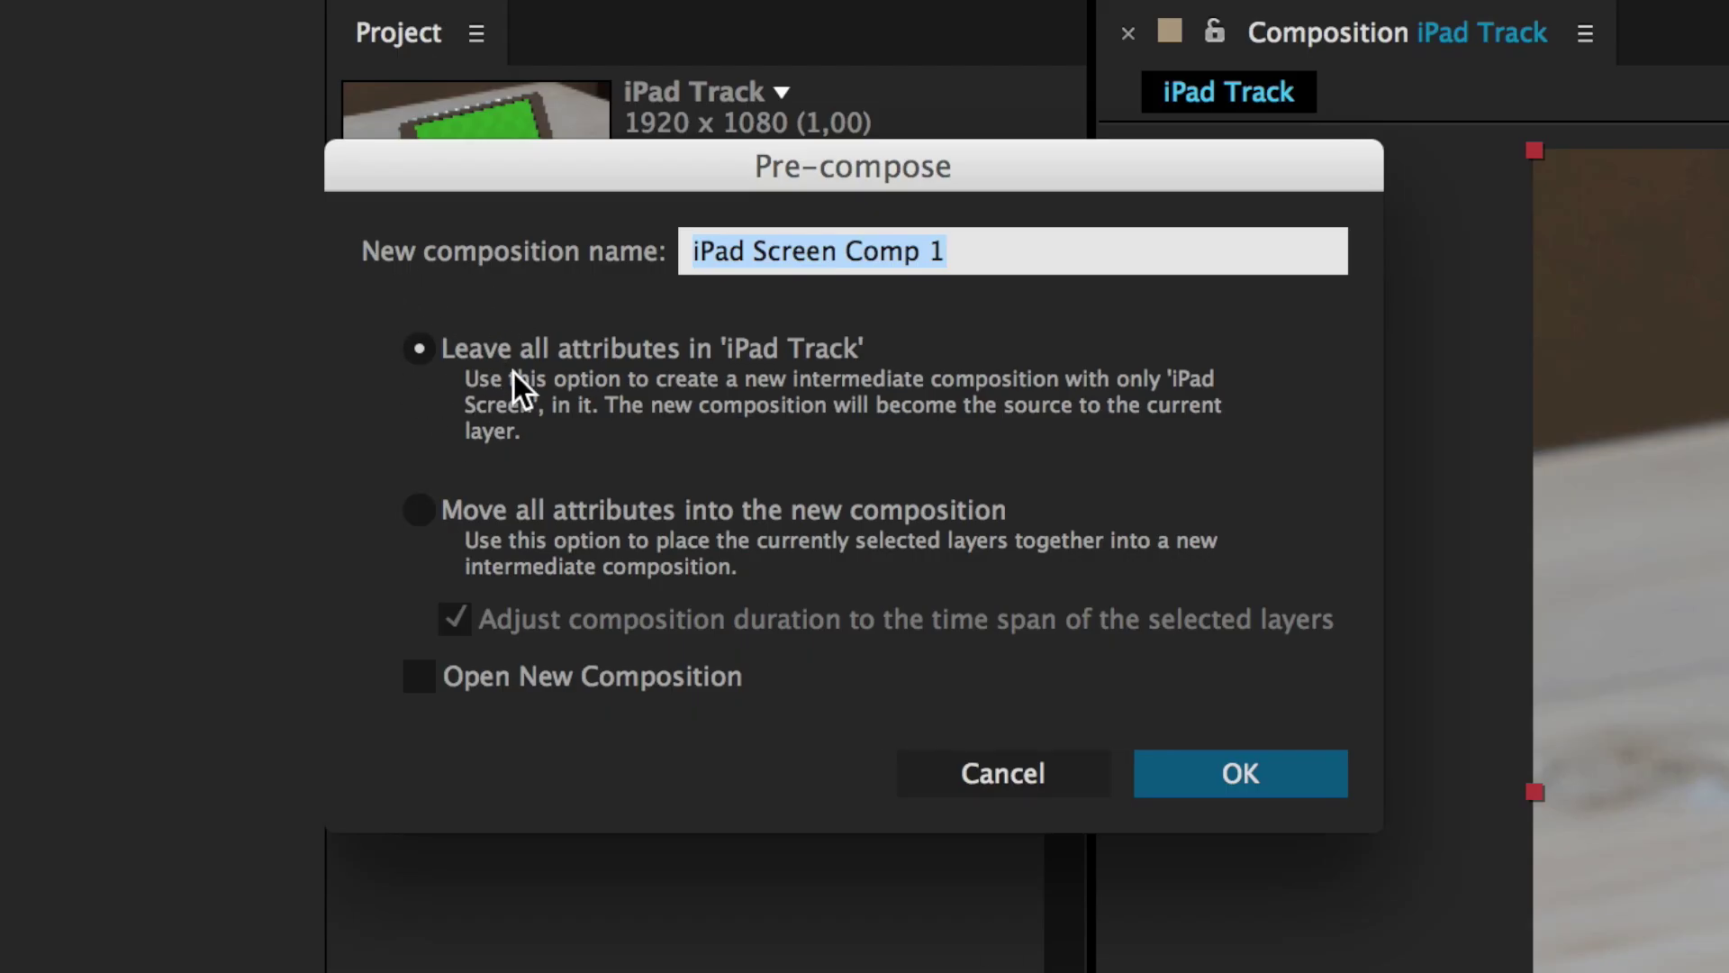
key(Right)
key(alt+shift+Left)
key(alt+shift+Left)
text(PRE)
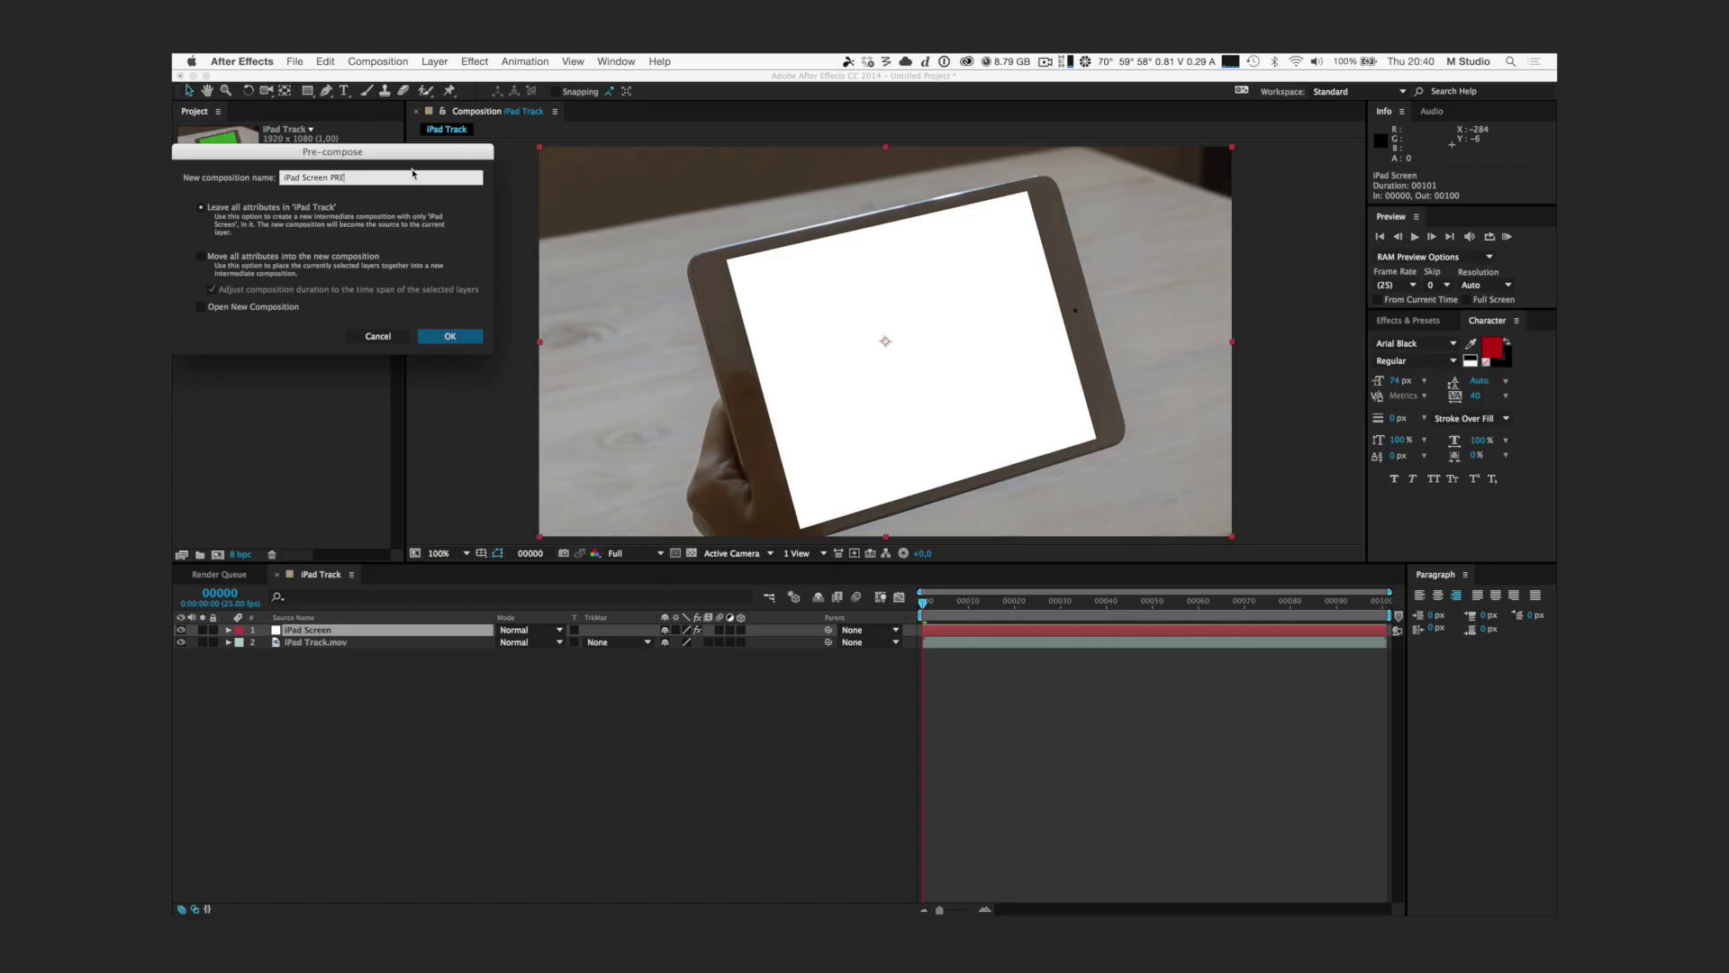
click(1240, 773)
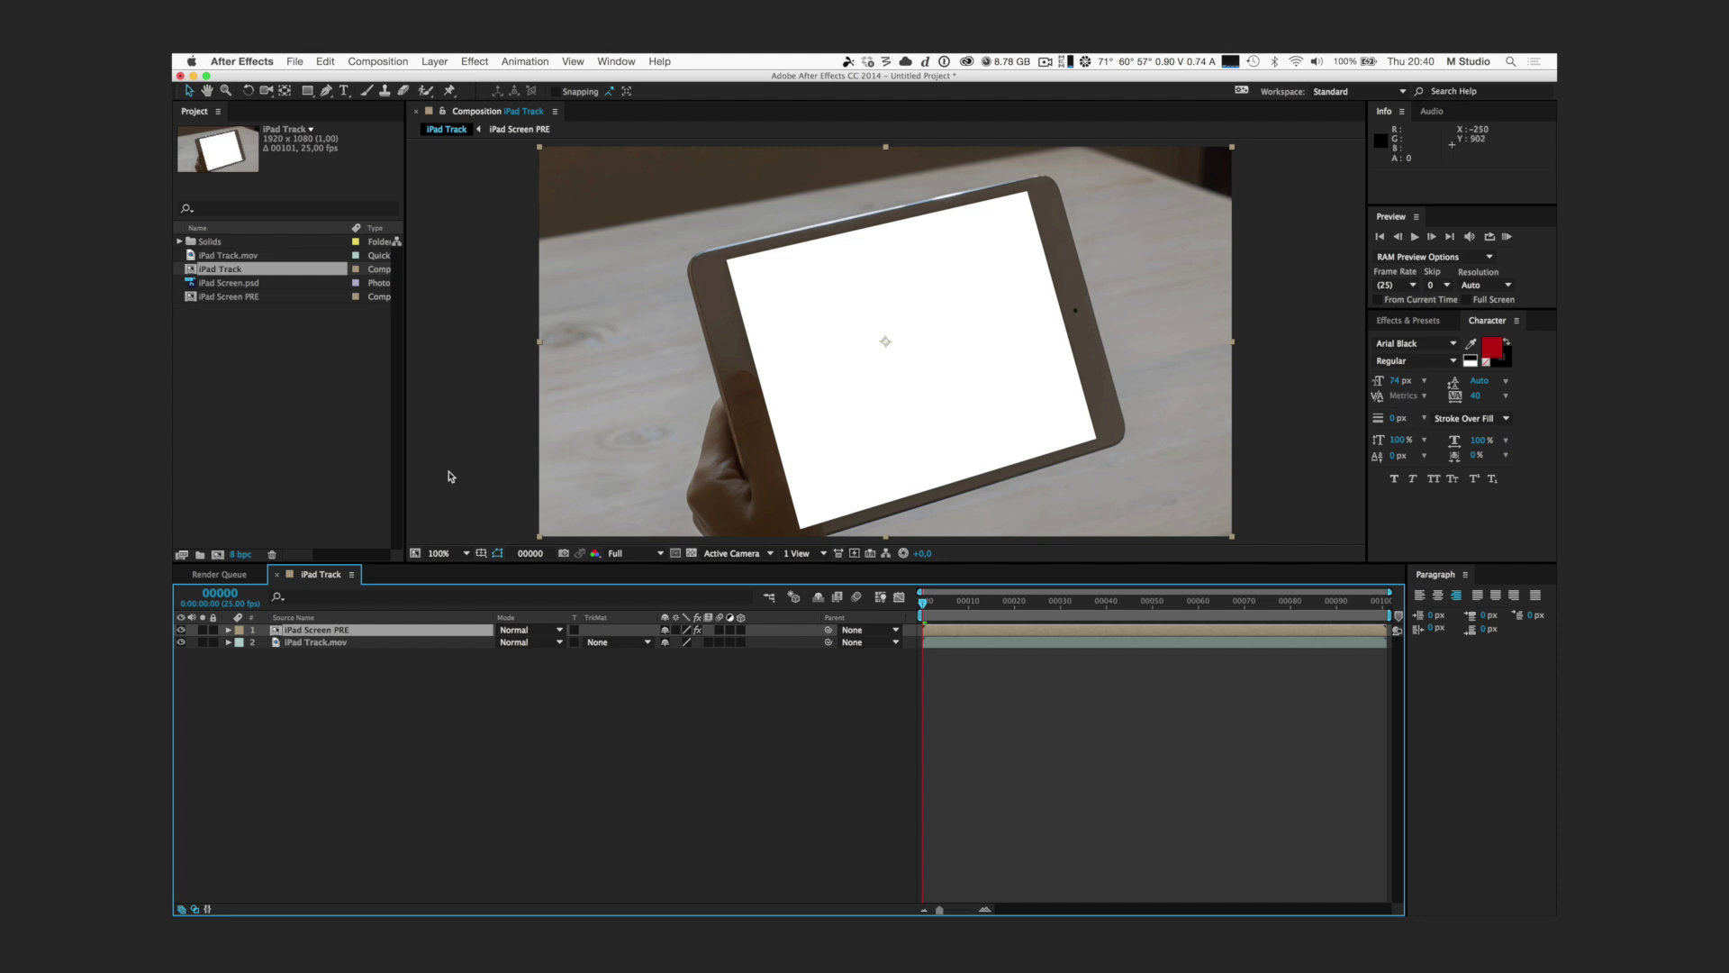
- Place iPad Screen.psd above the solid inside iPad Screen PRE, fitted to the comp, and return to the iPad Track composition
double_click(396, 632)
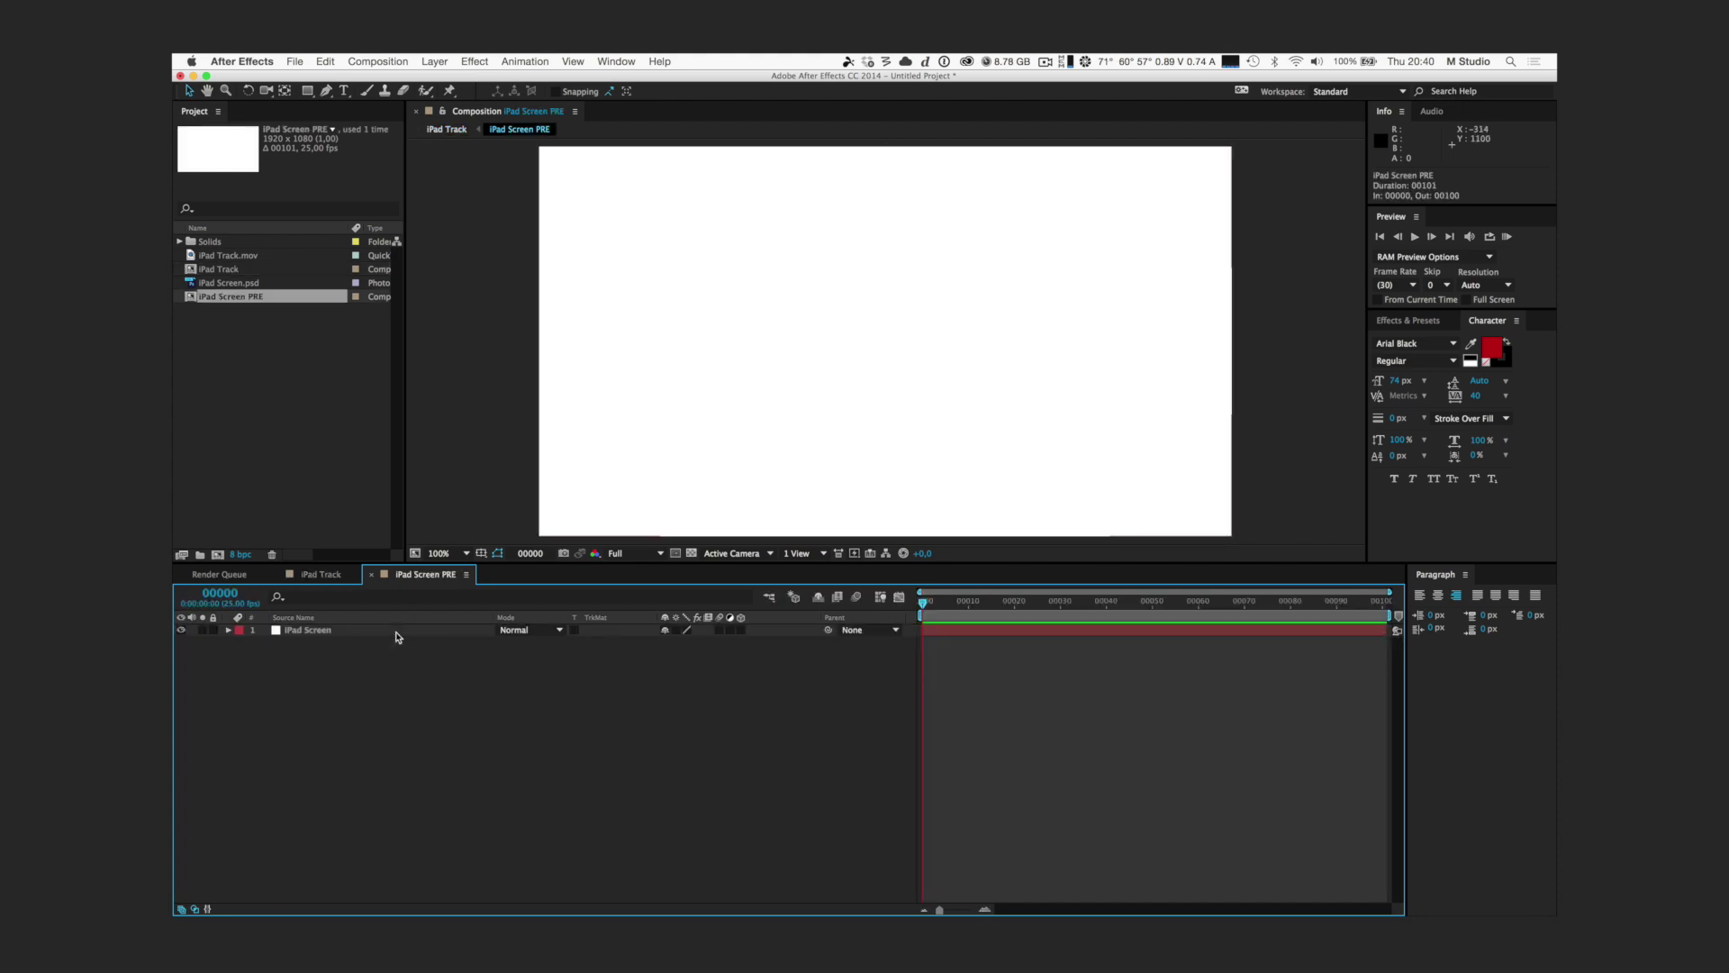
click(225, 284)
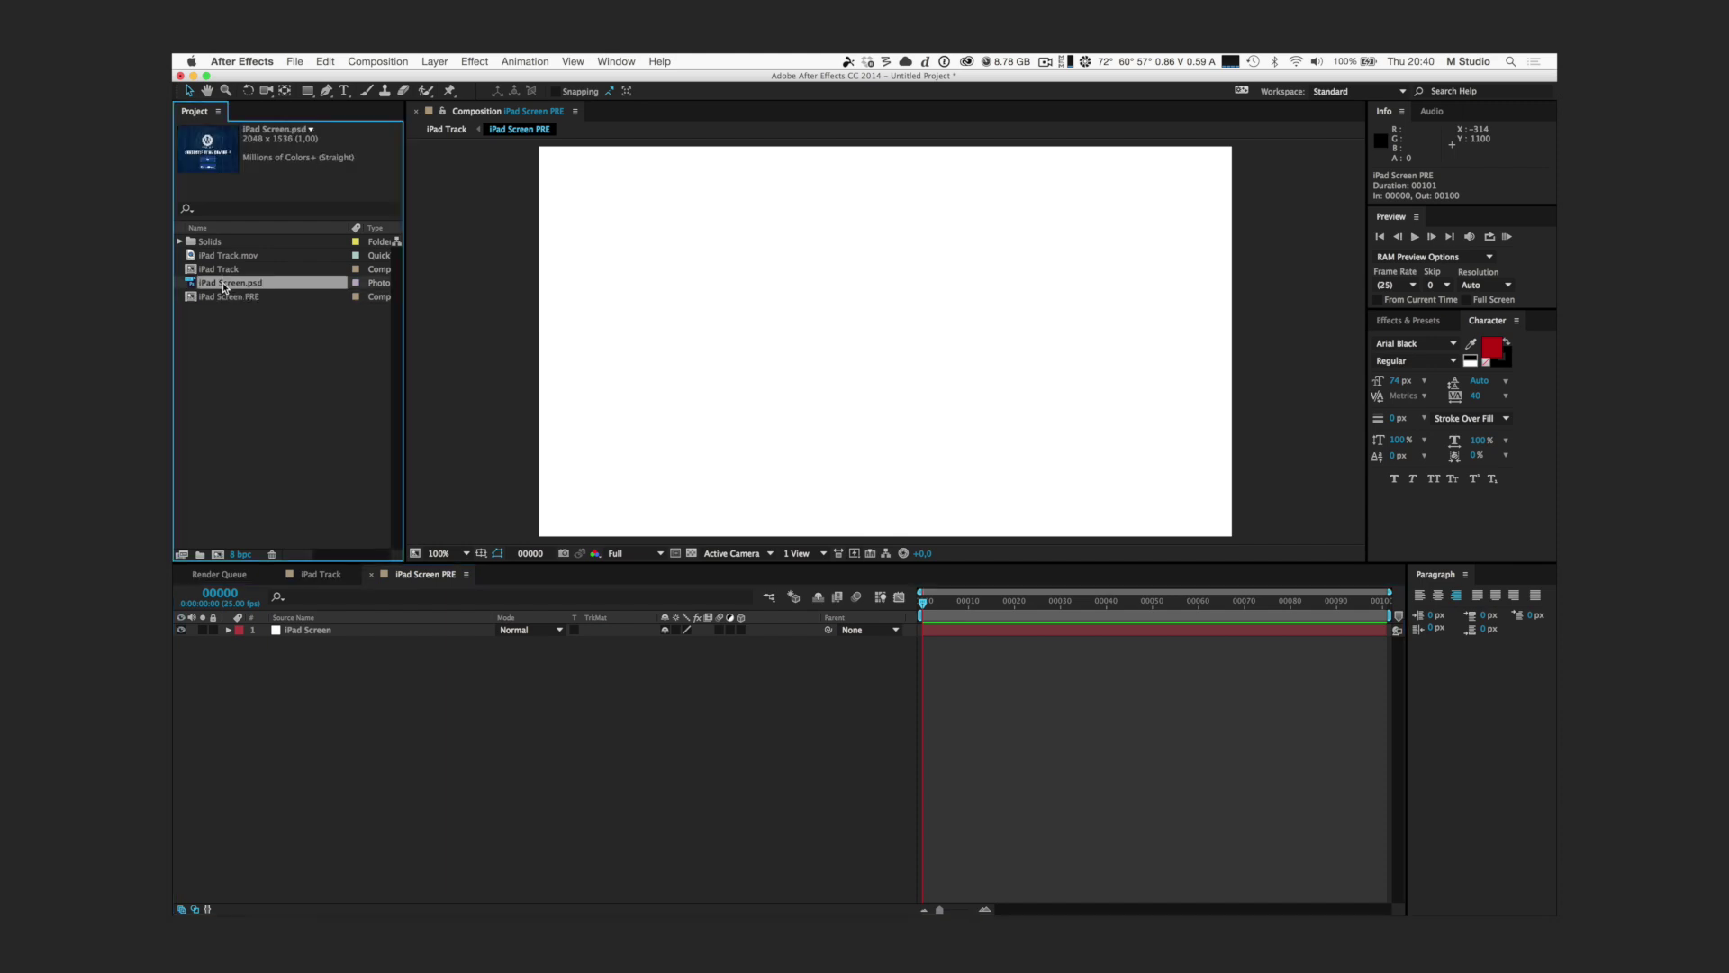
drag(224, 286, 883, 322)
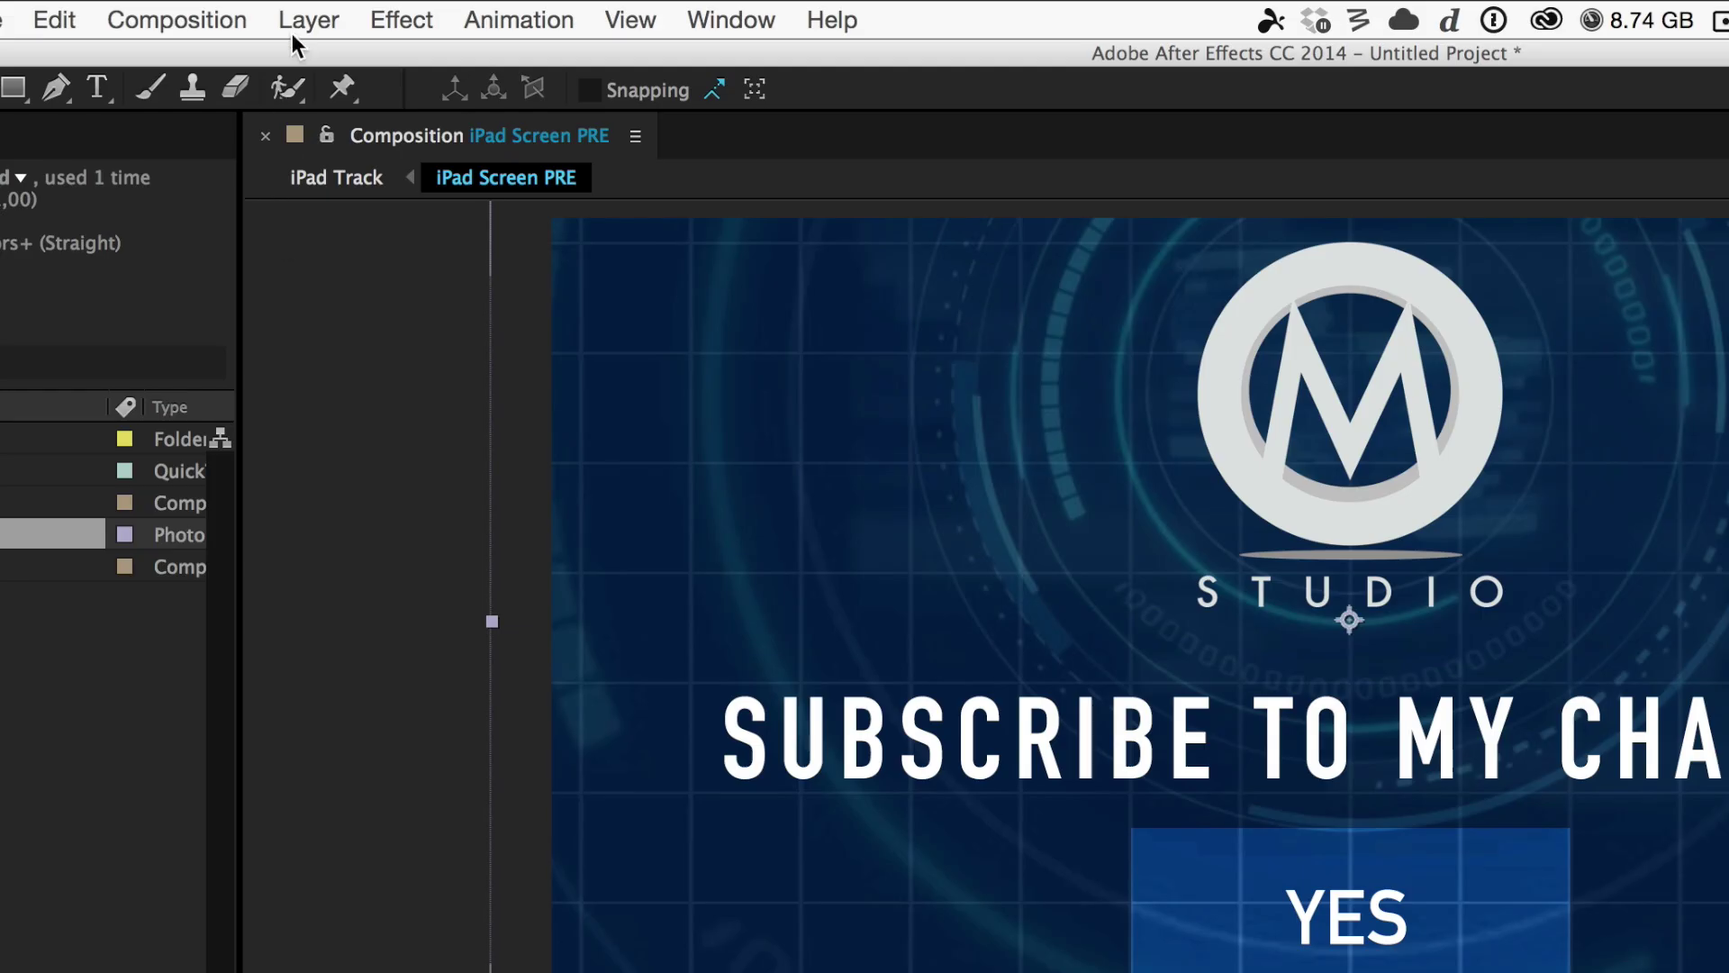
click(292, 27)
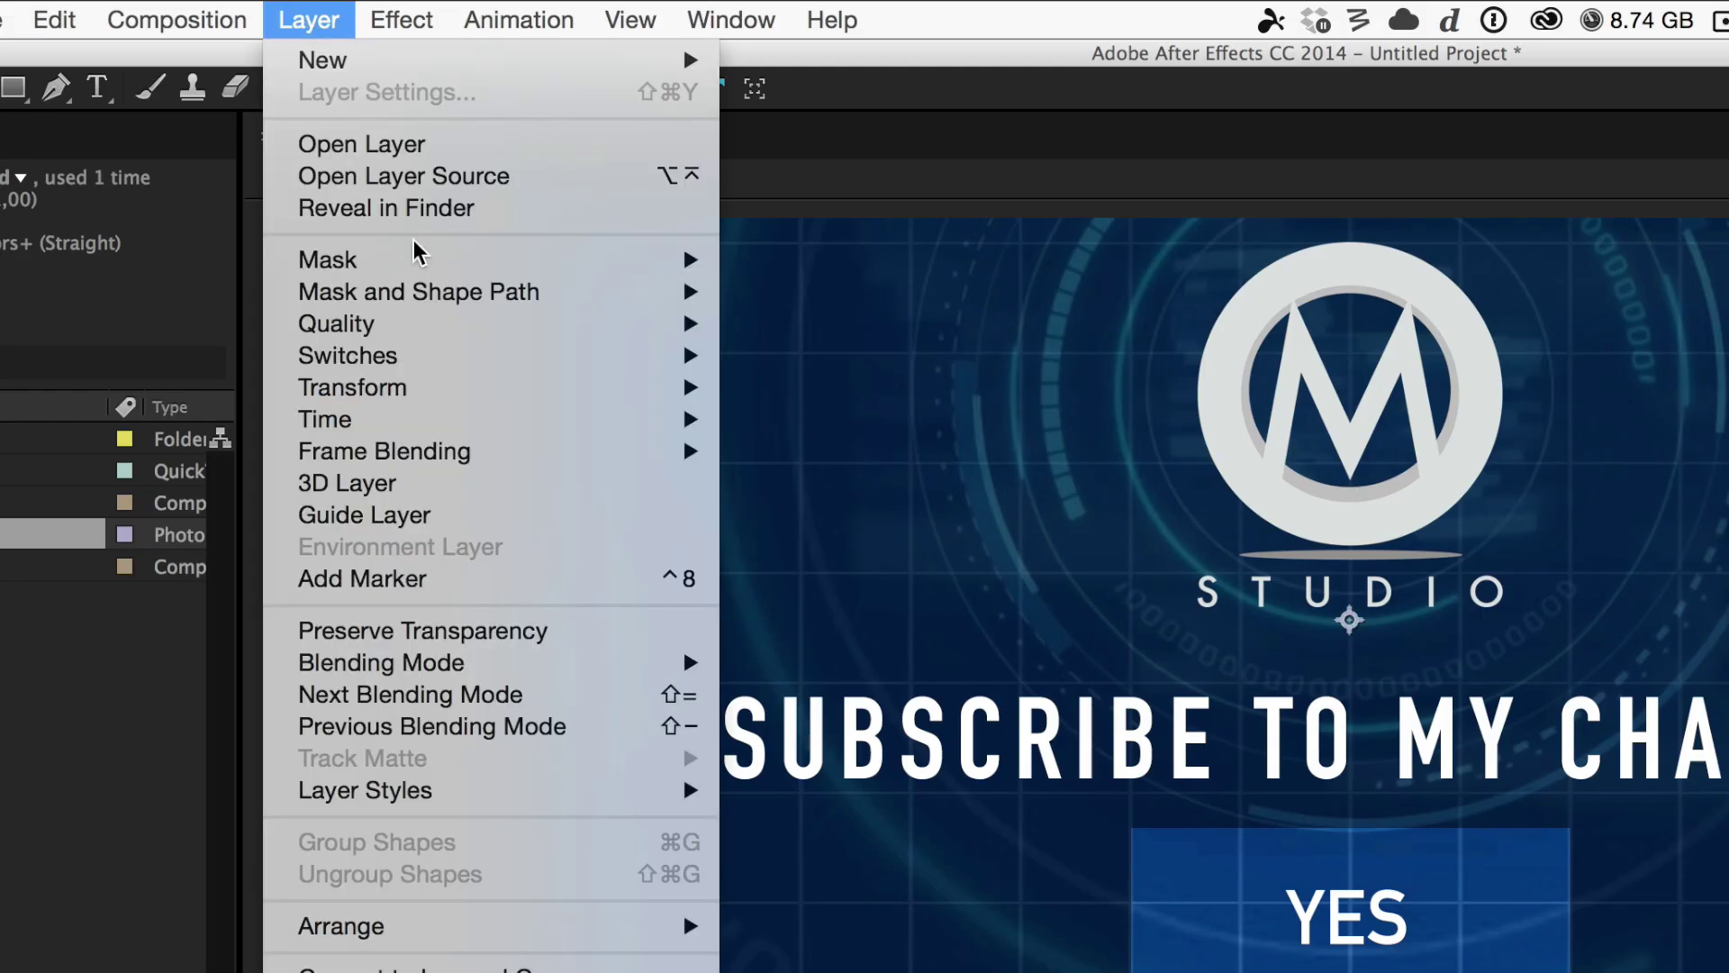
mouse_move(527, 386)
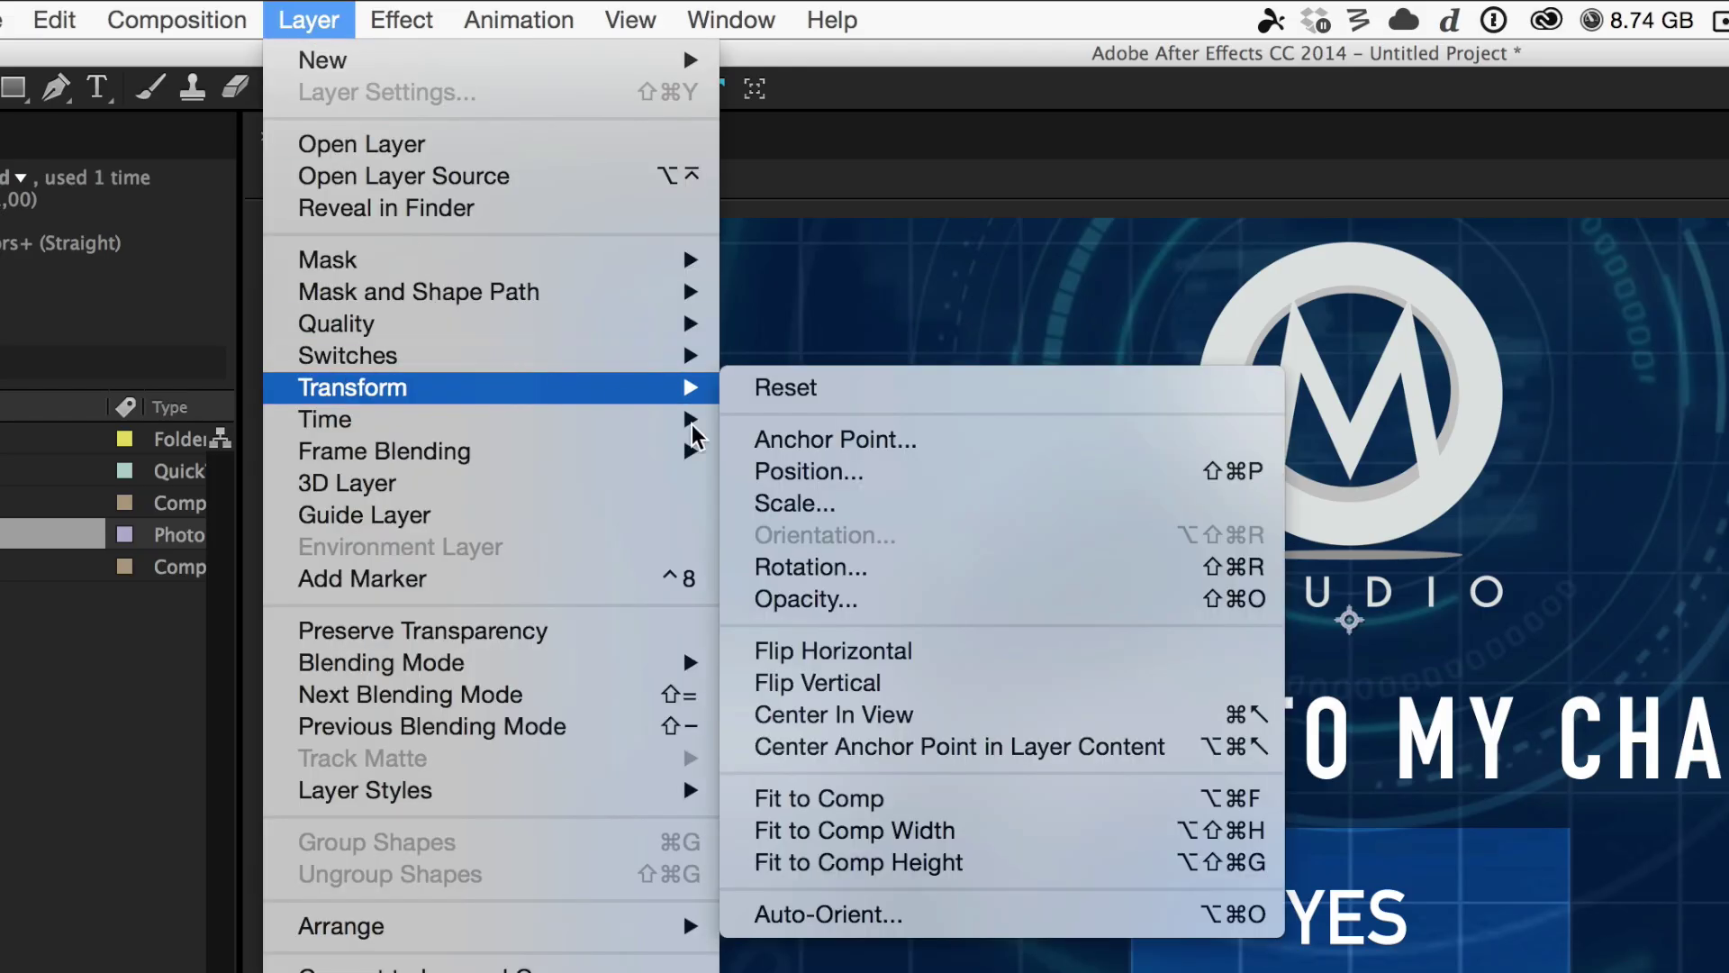
click(1094, 810)
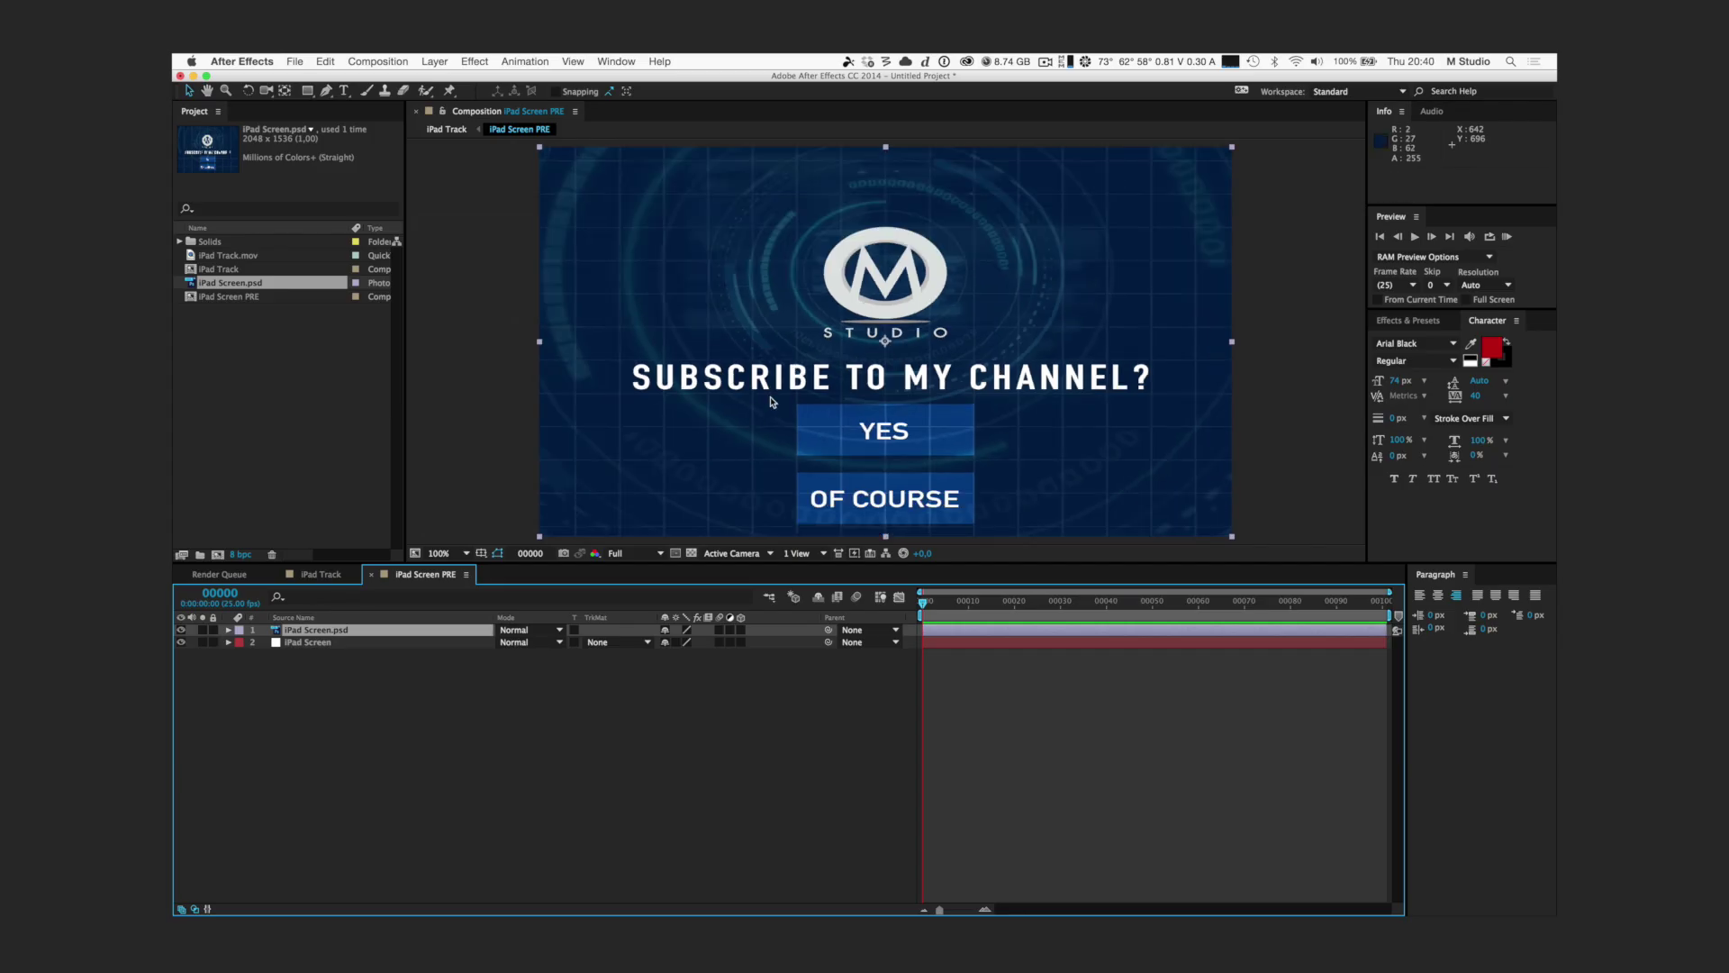
click(321, 574)
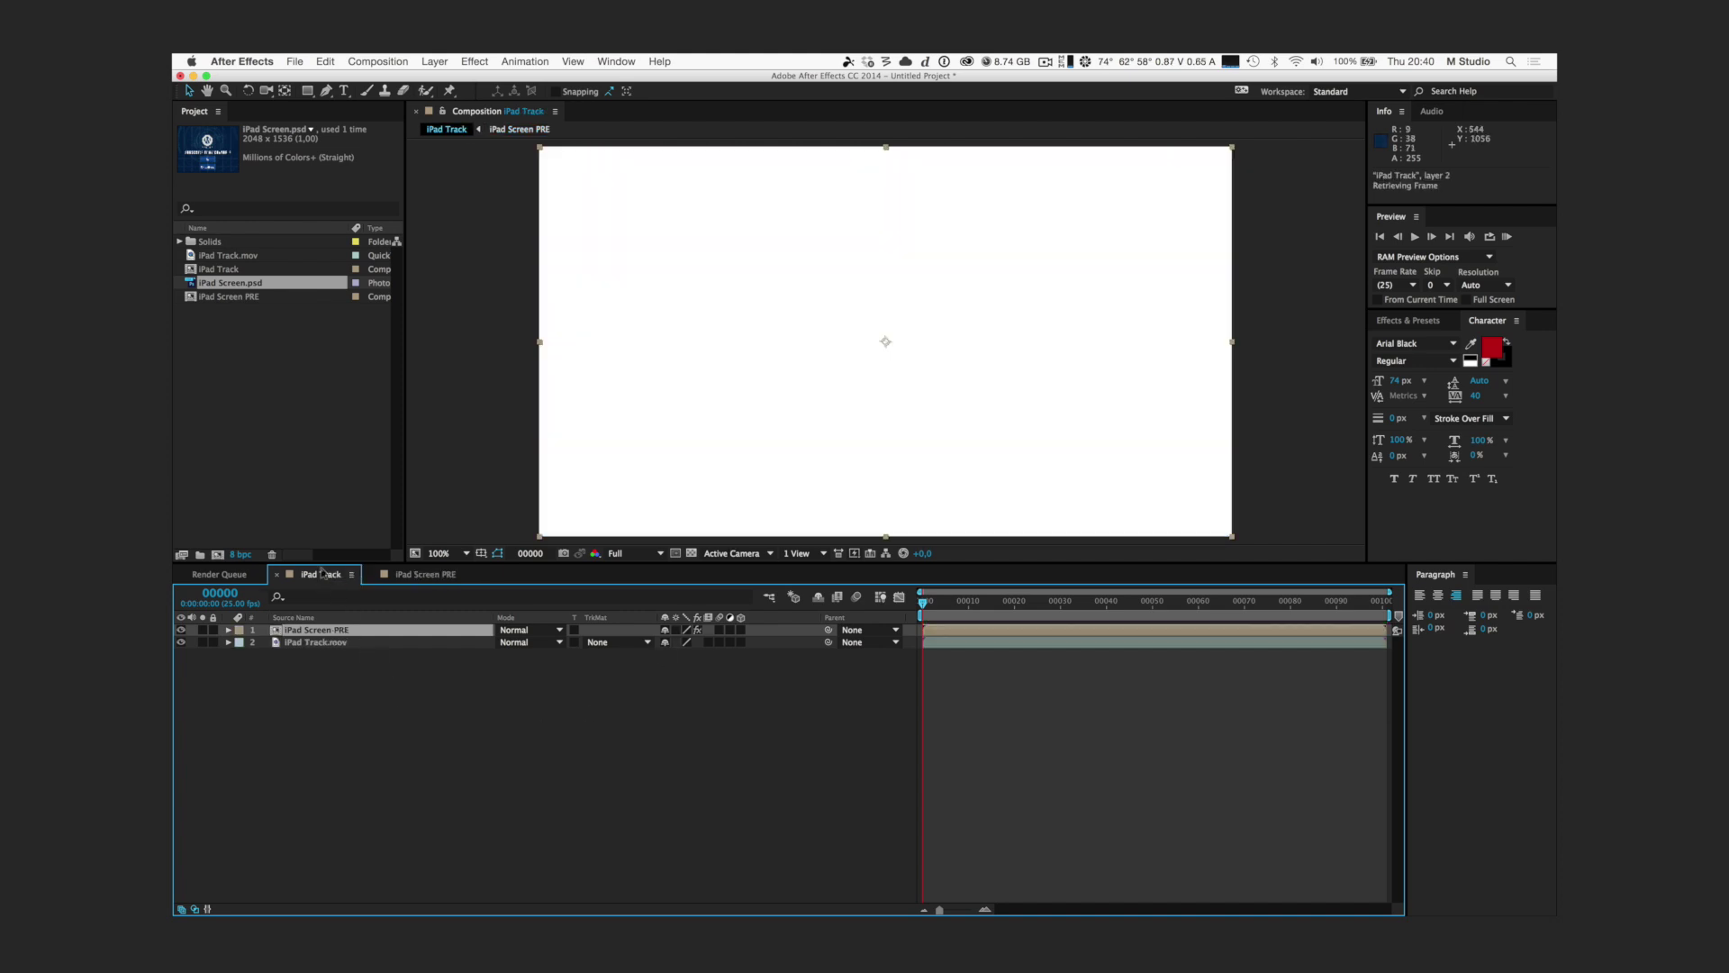